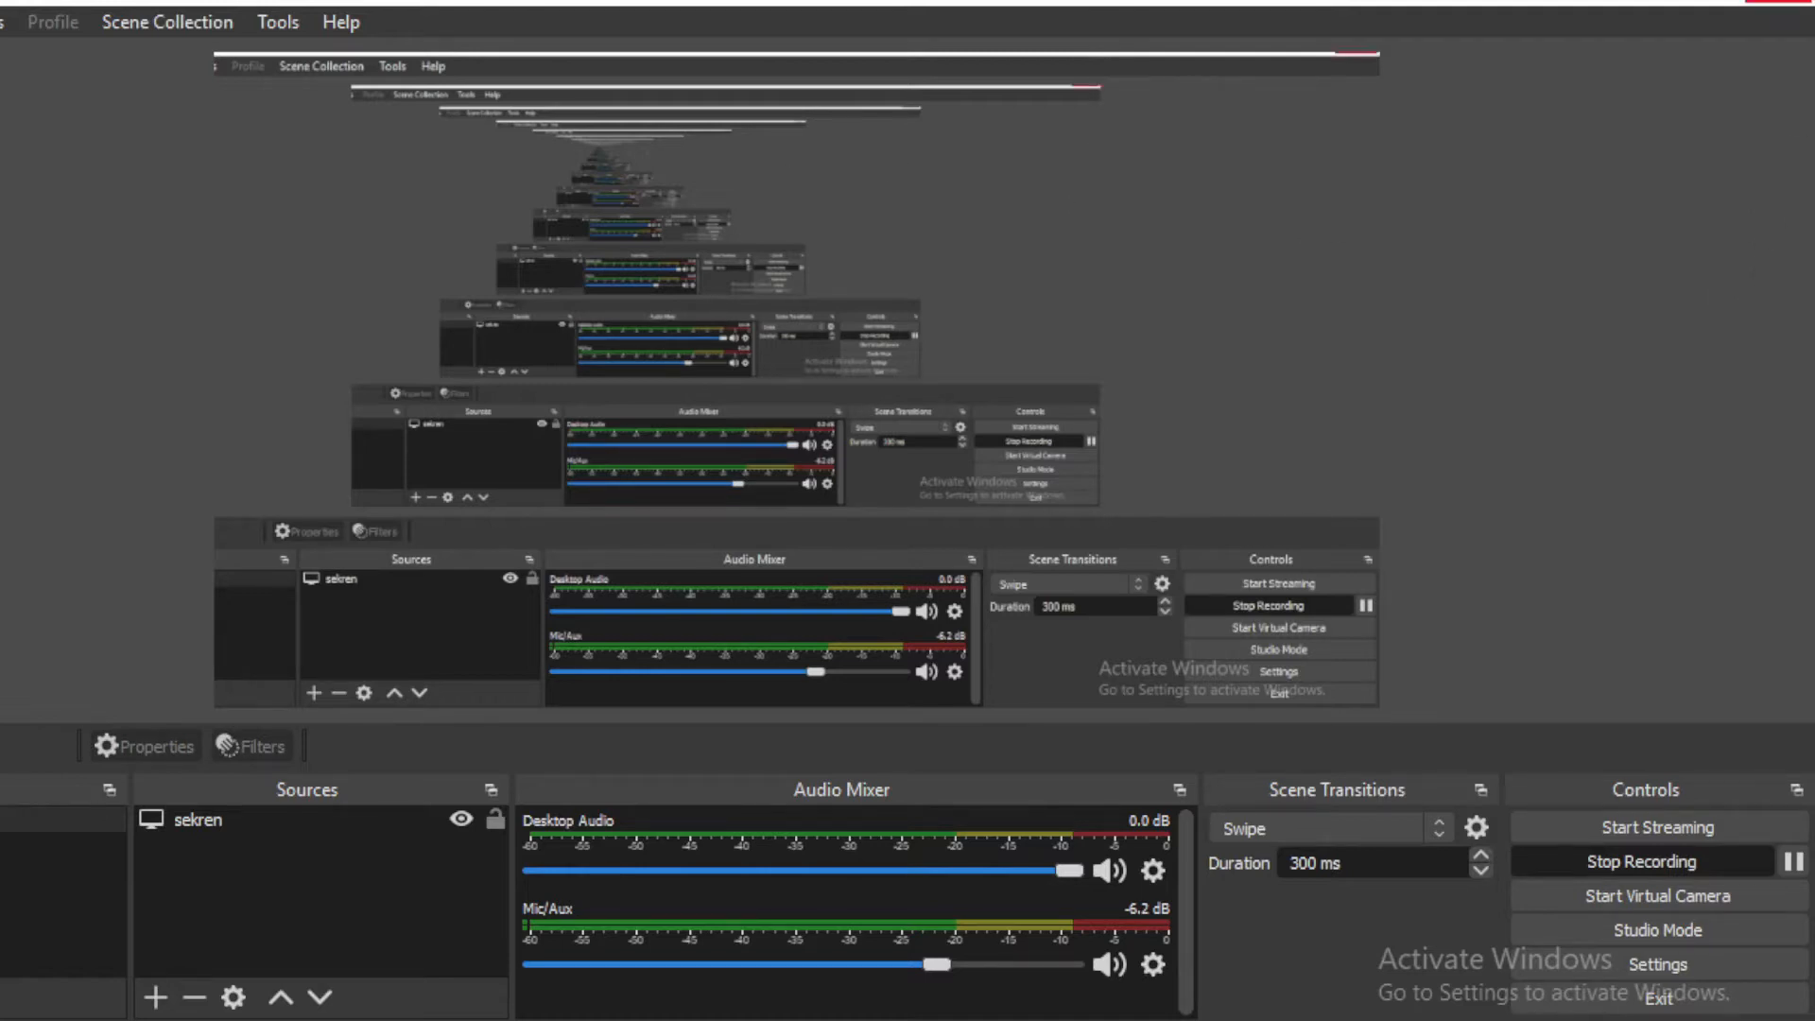
{"action": "left_click", "coordinate": [1779, 3]}
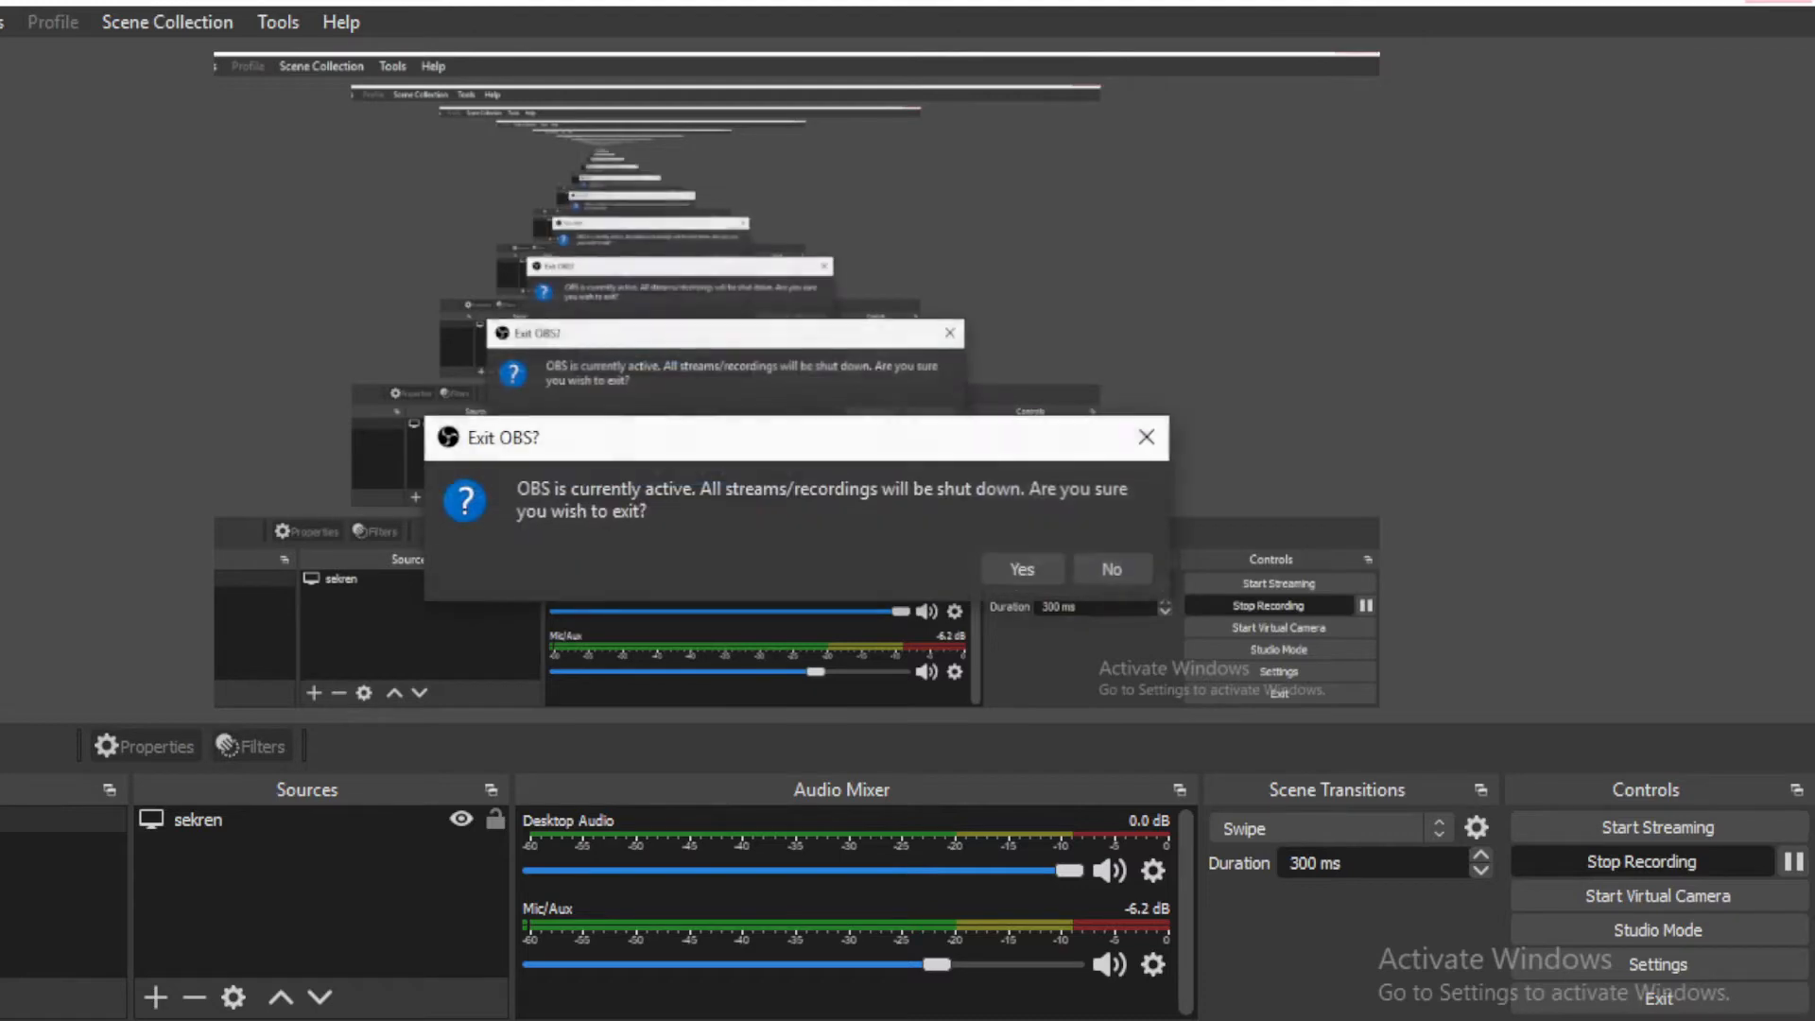
{"action": "left_click", "coordinate": [1102, 571]}
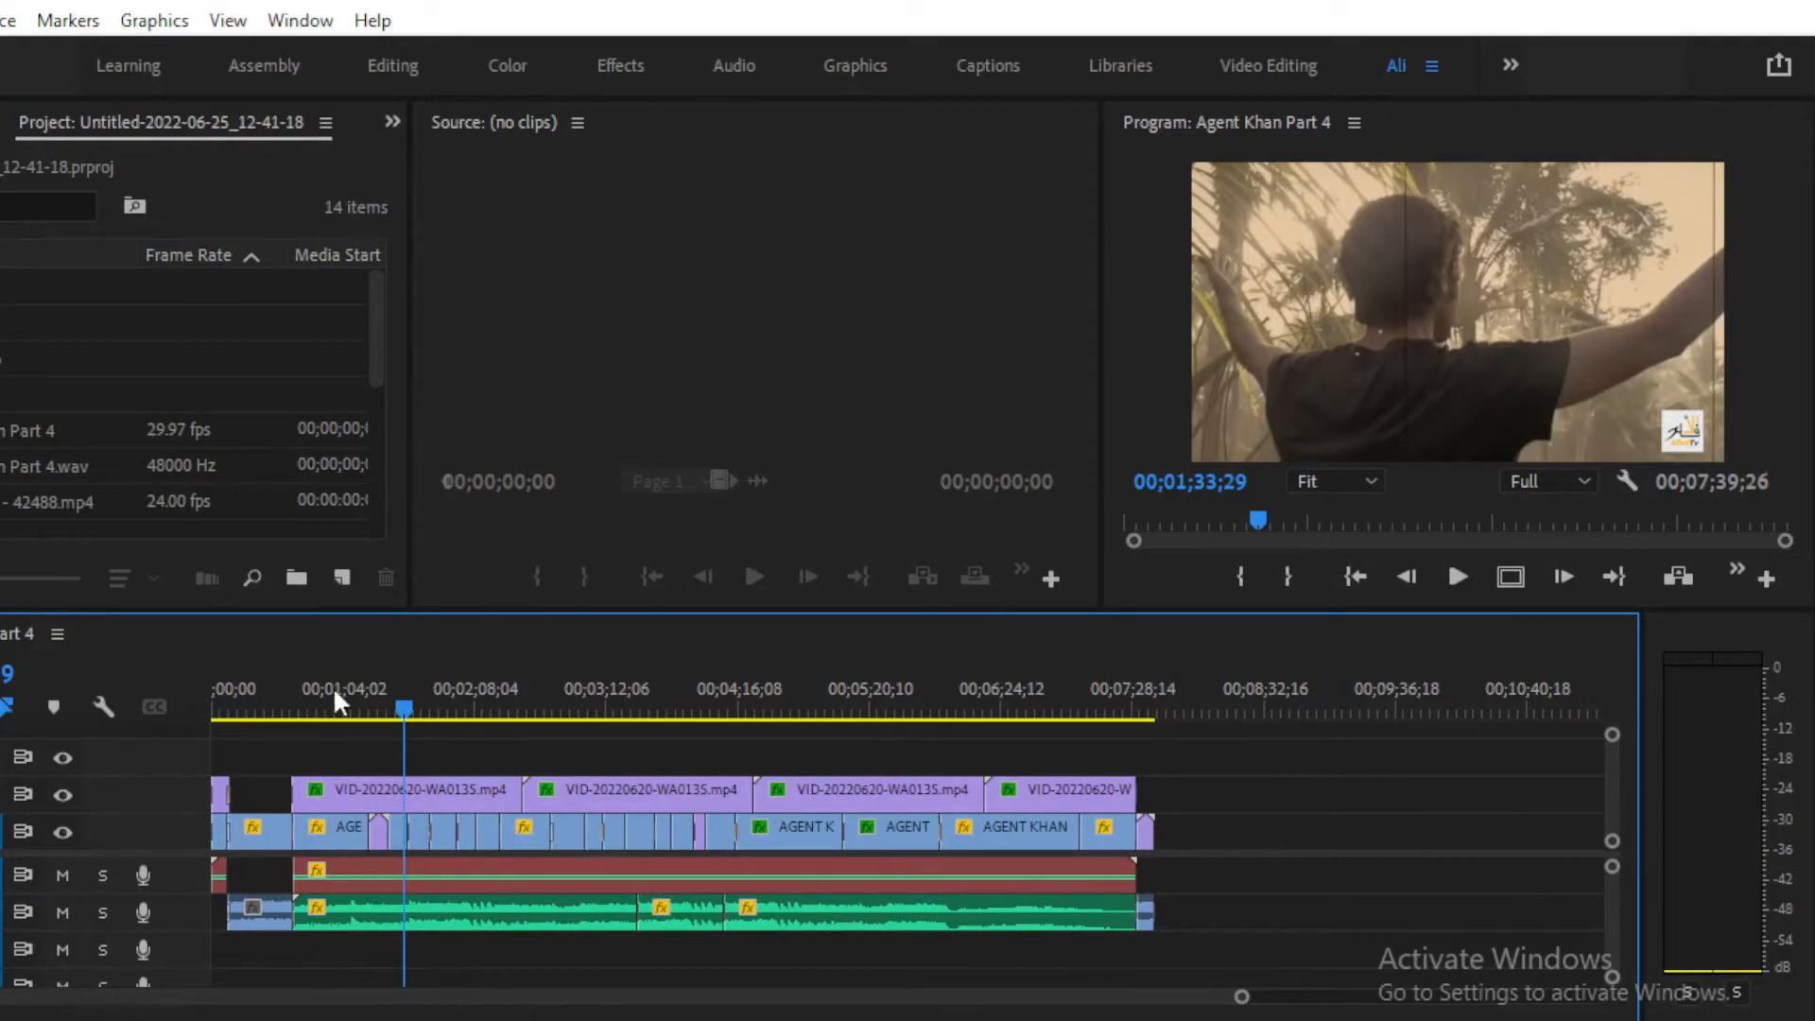
Step: Move the sequence playhead to 00;02;42;17 and open the media export settings
{"action": "left_click_drag", "start_coordinate": [406, 711], "coordinate": [543, 864]}
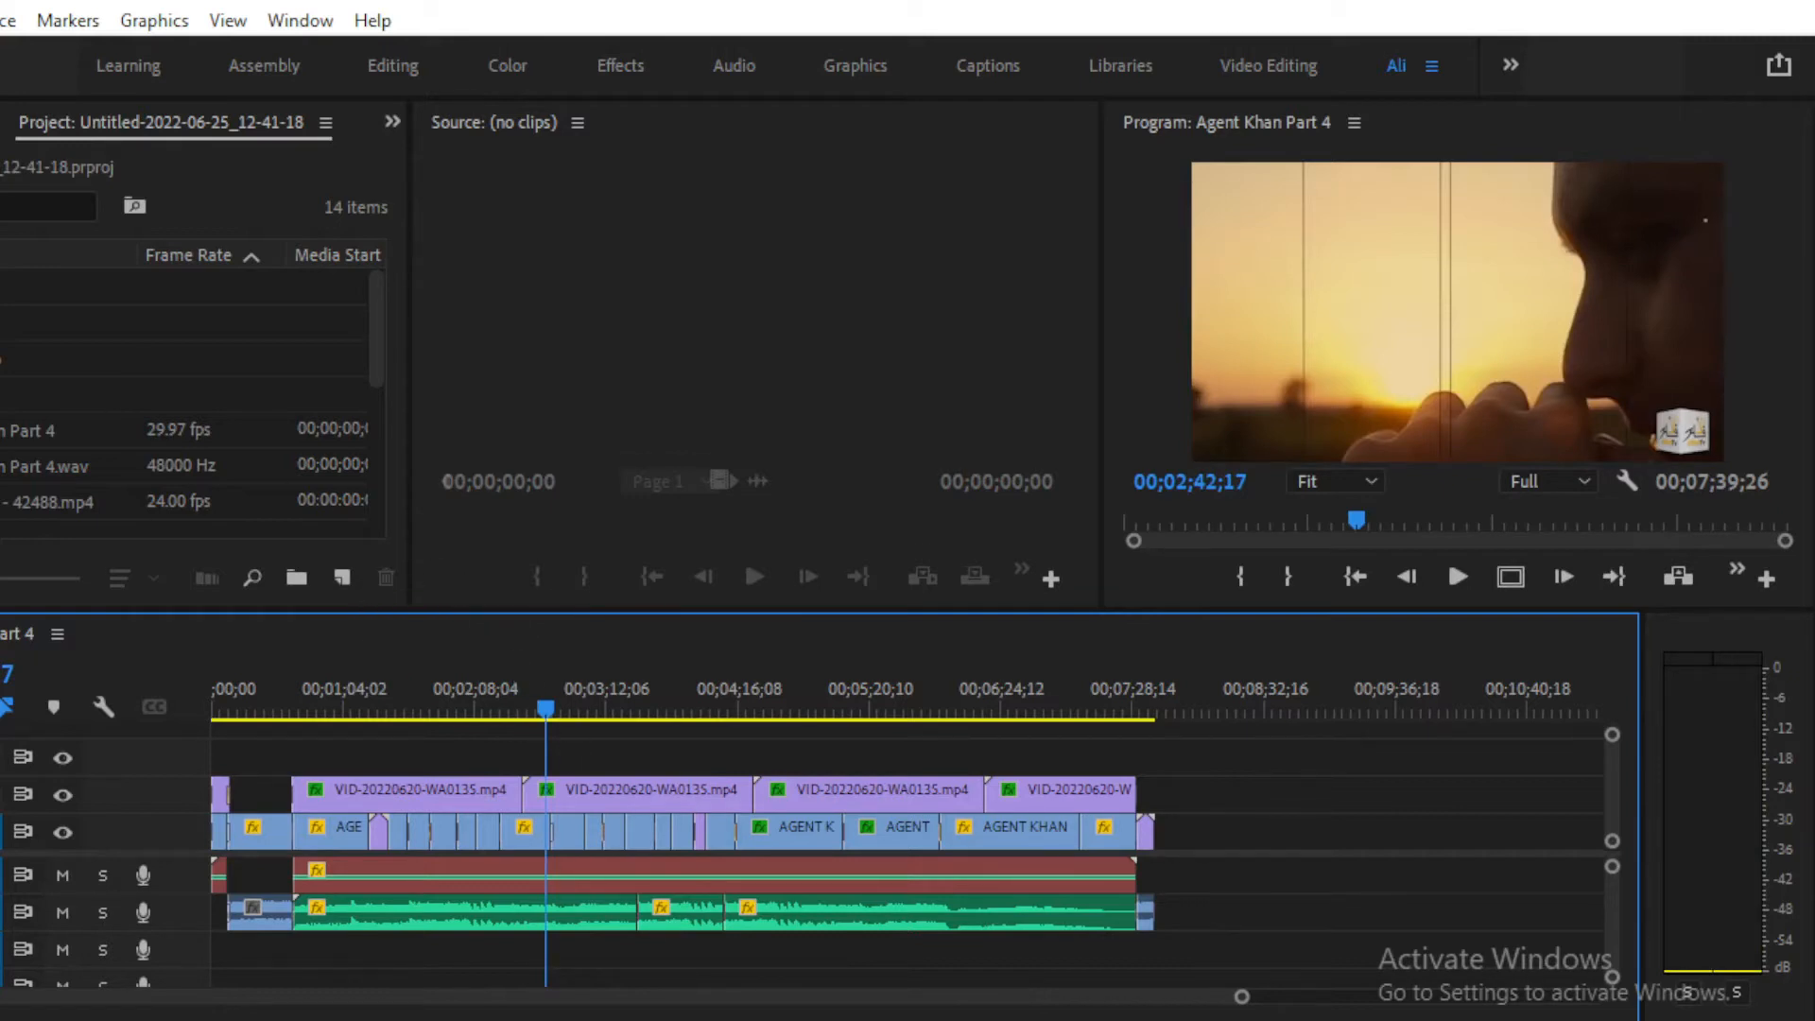
{"action": "key", "text": "alt+f"}
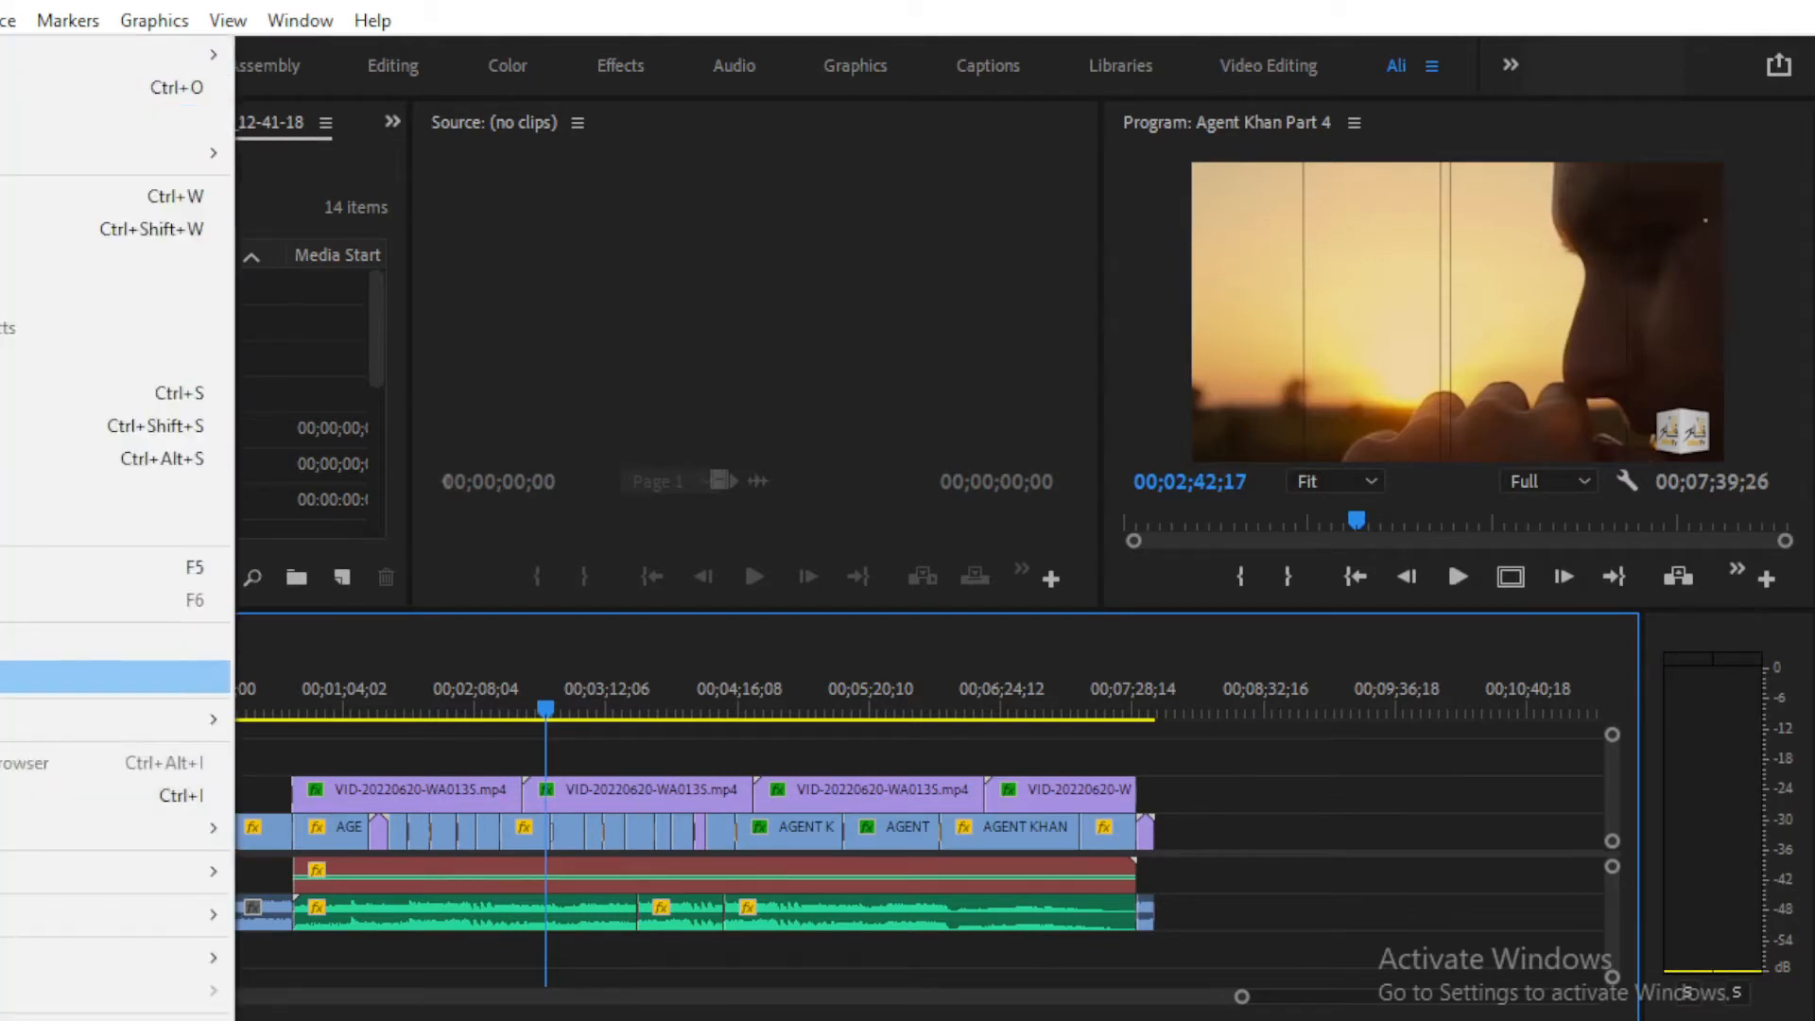
{"action": "mouse_move", "coordinate": [69, 881]}
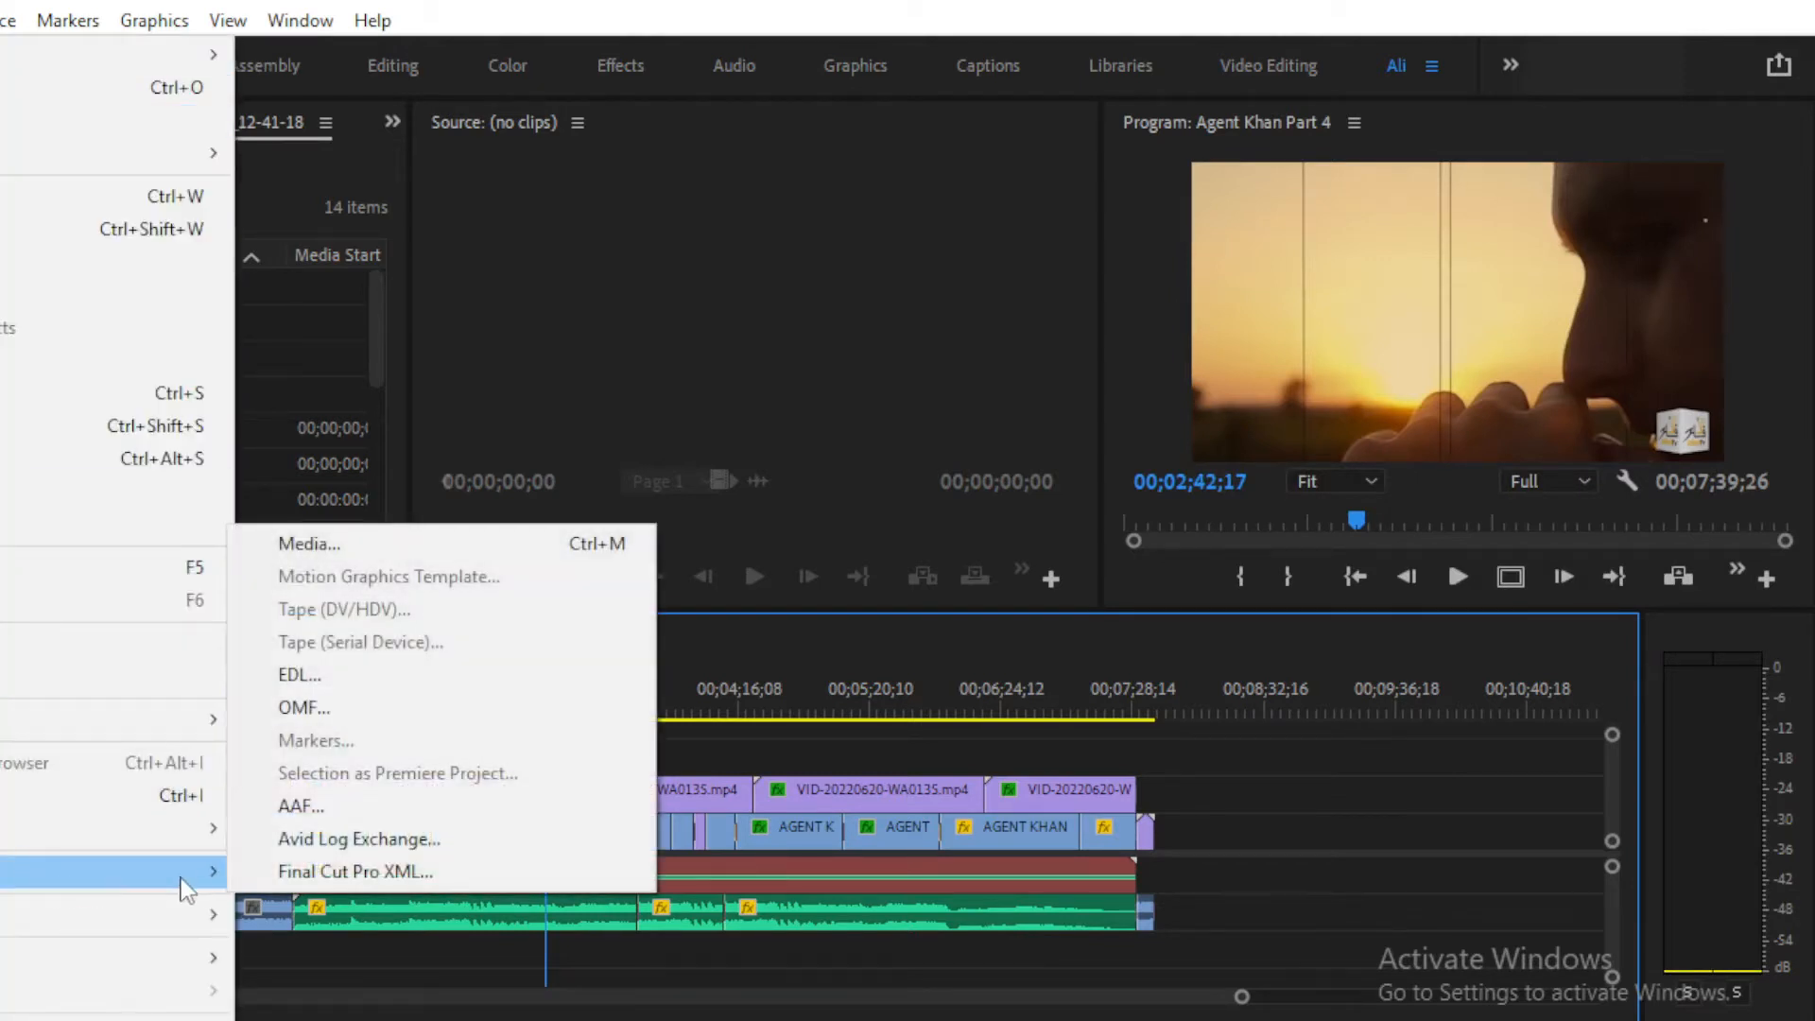
{"action": "left_click", "coordinate": [369, 536]}
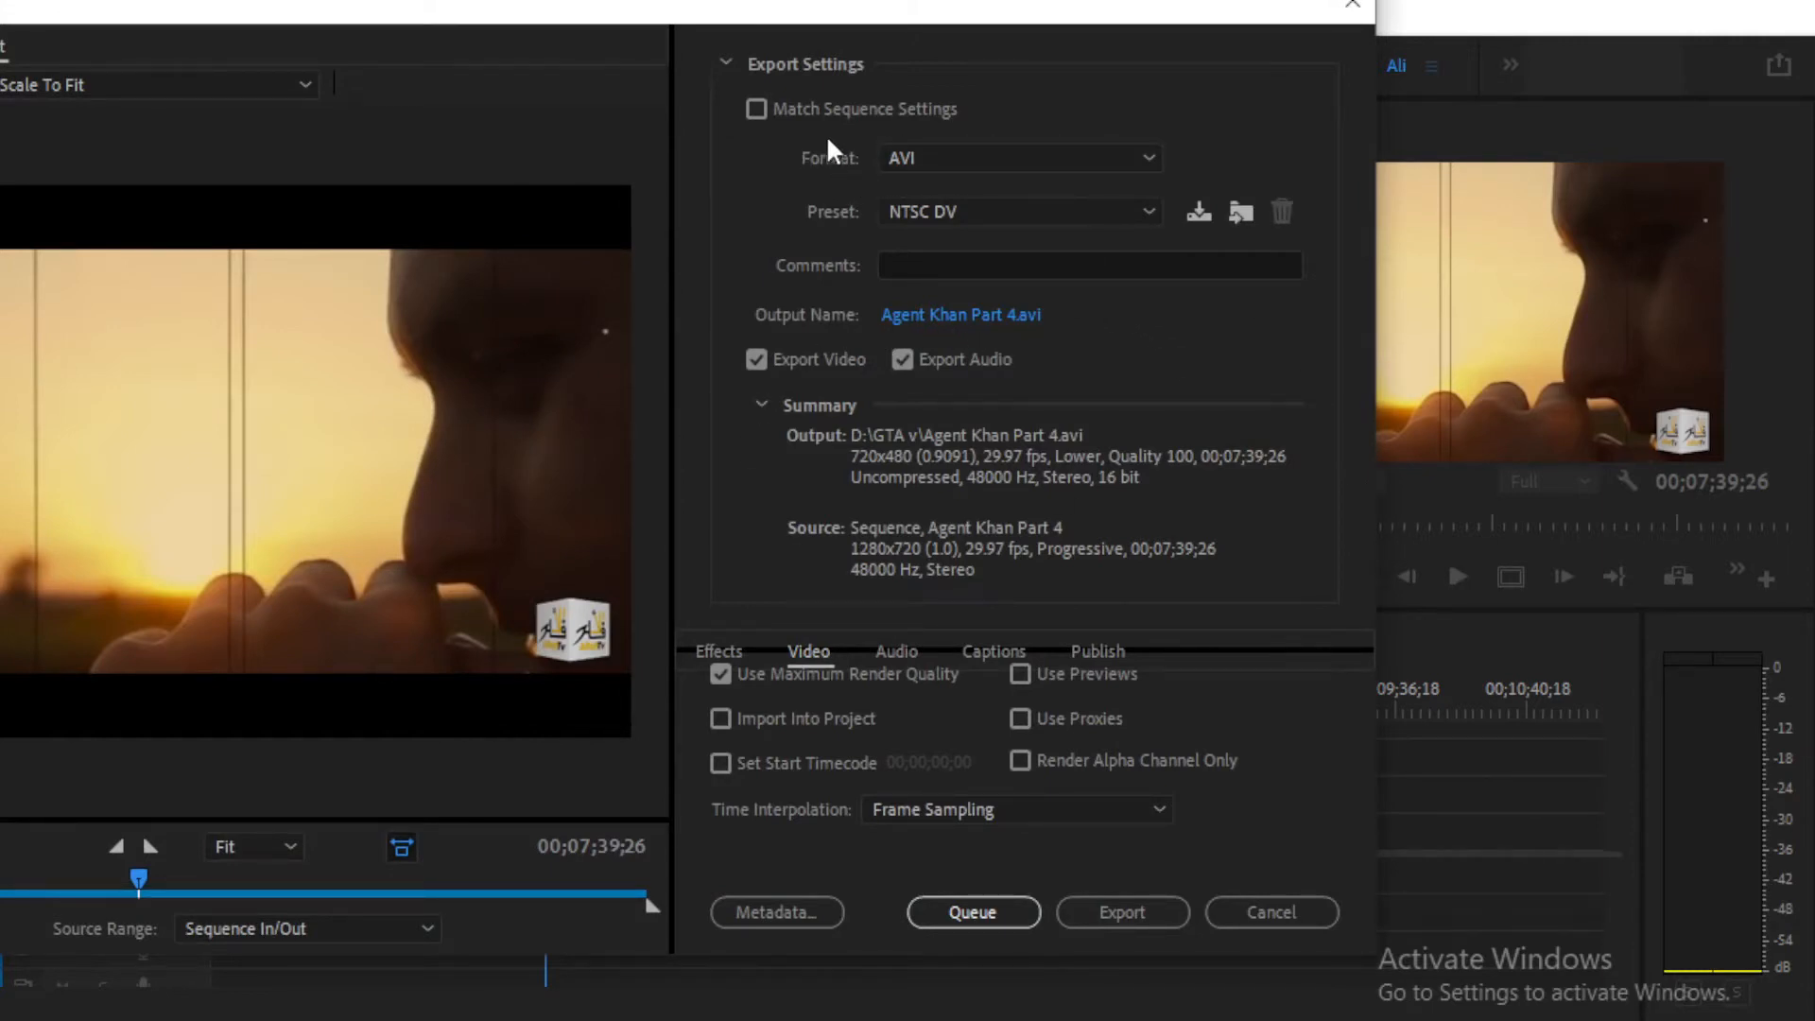
Step: Try Match Sequence Settings, turn it back off, and set the export format to H.264
{"action": "left_click", "coordinate": [757, 114]}
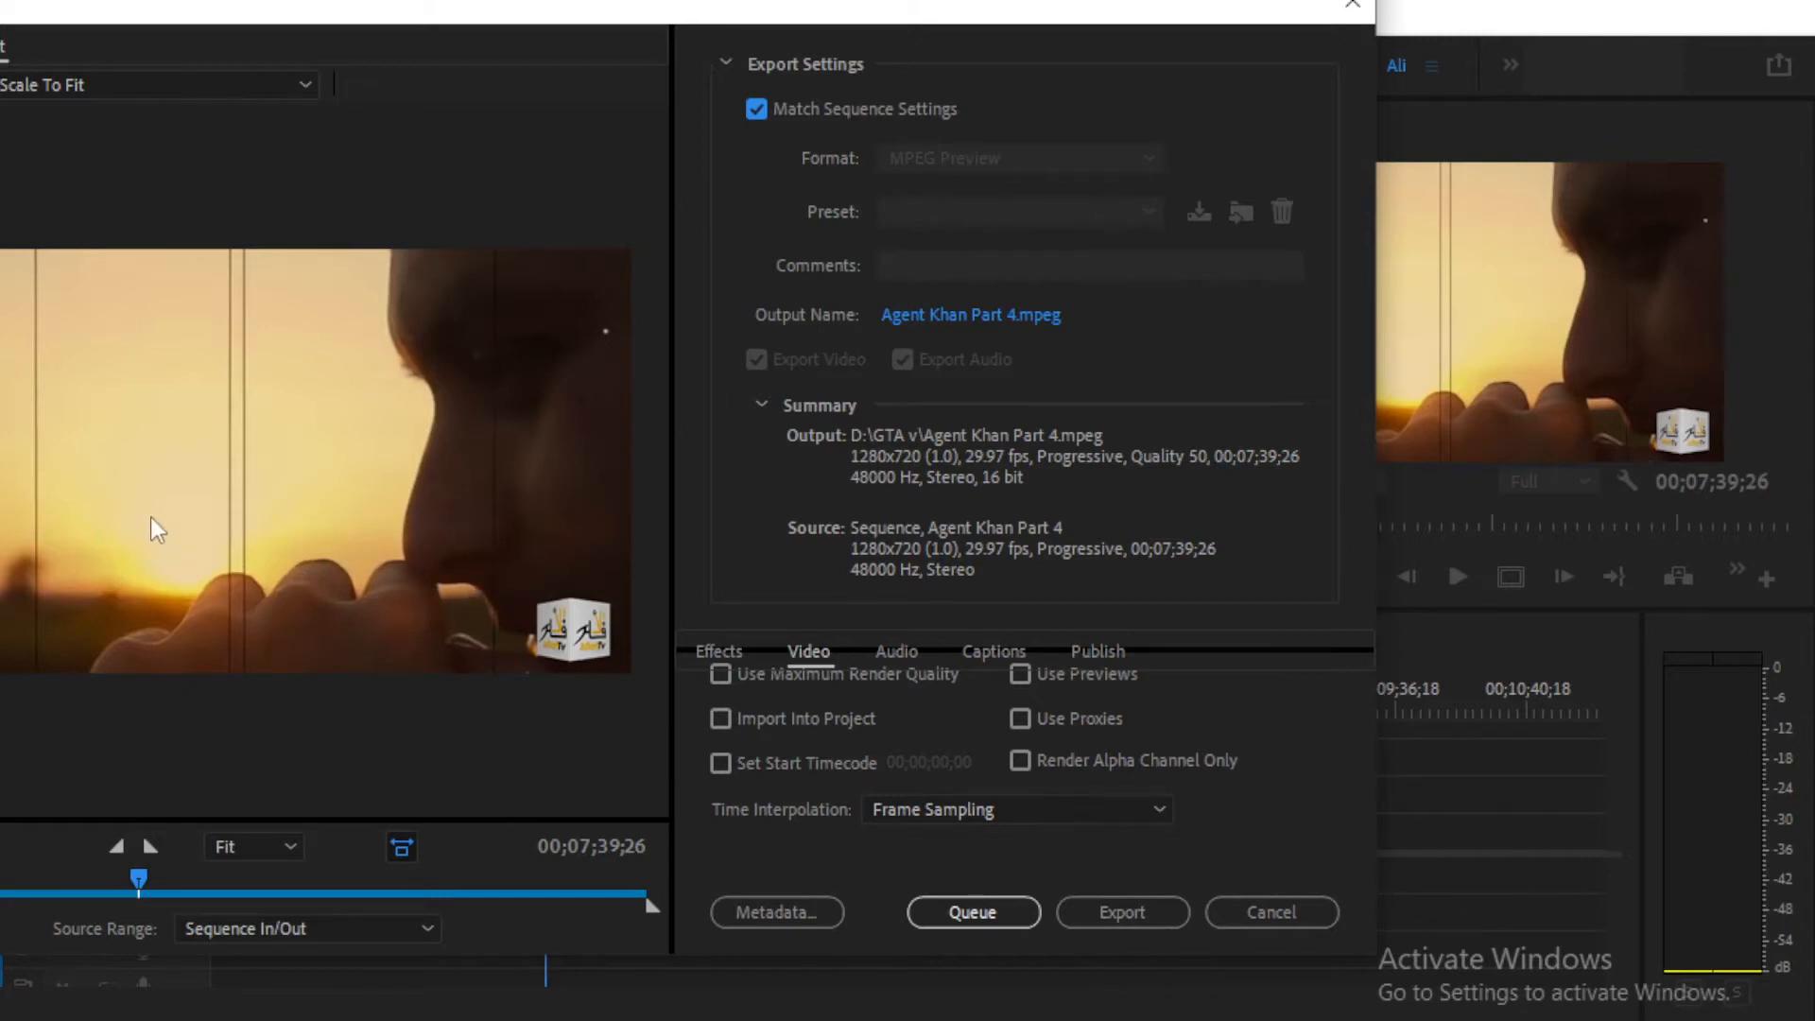
{"action": "left_click", "coordinate": [760, 111]}
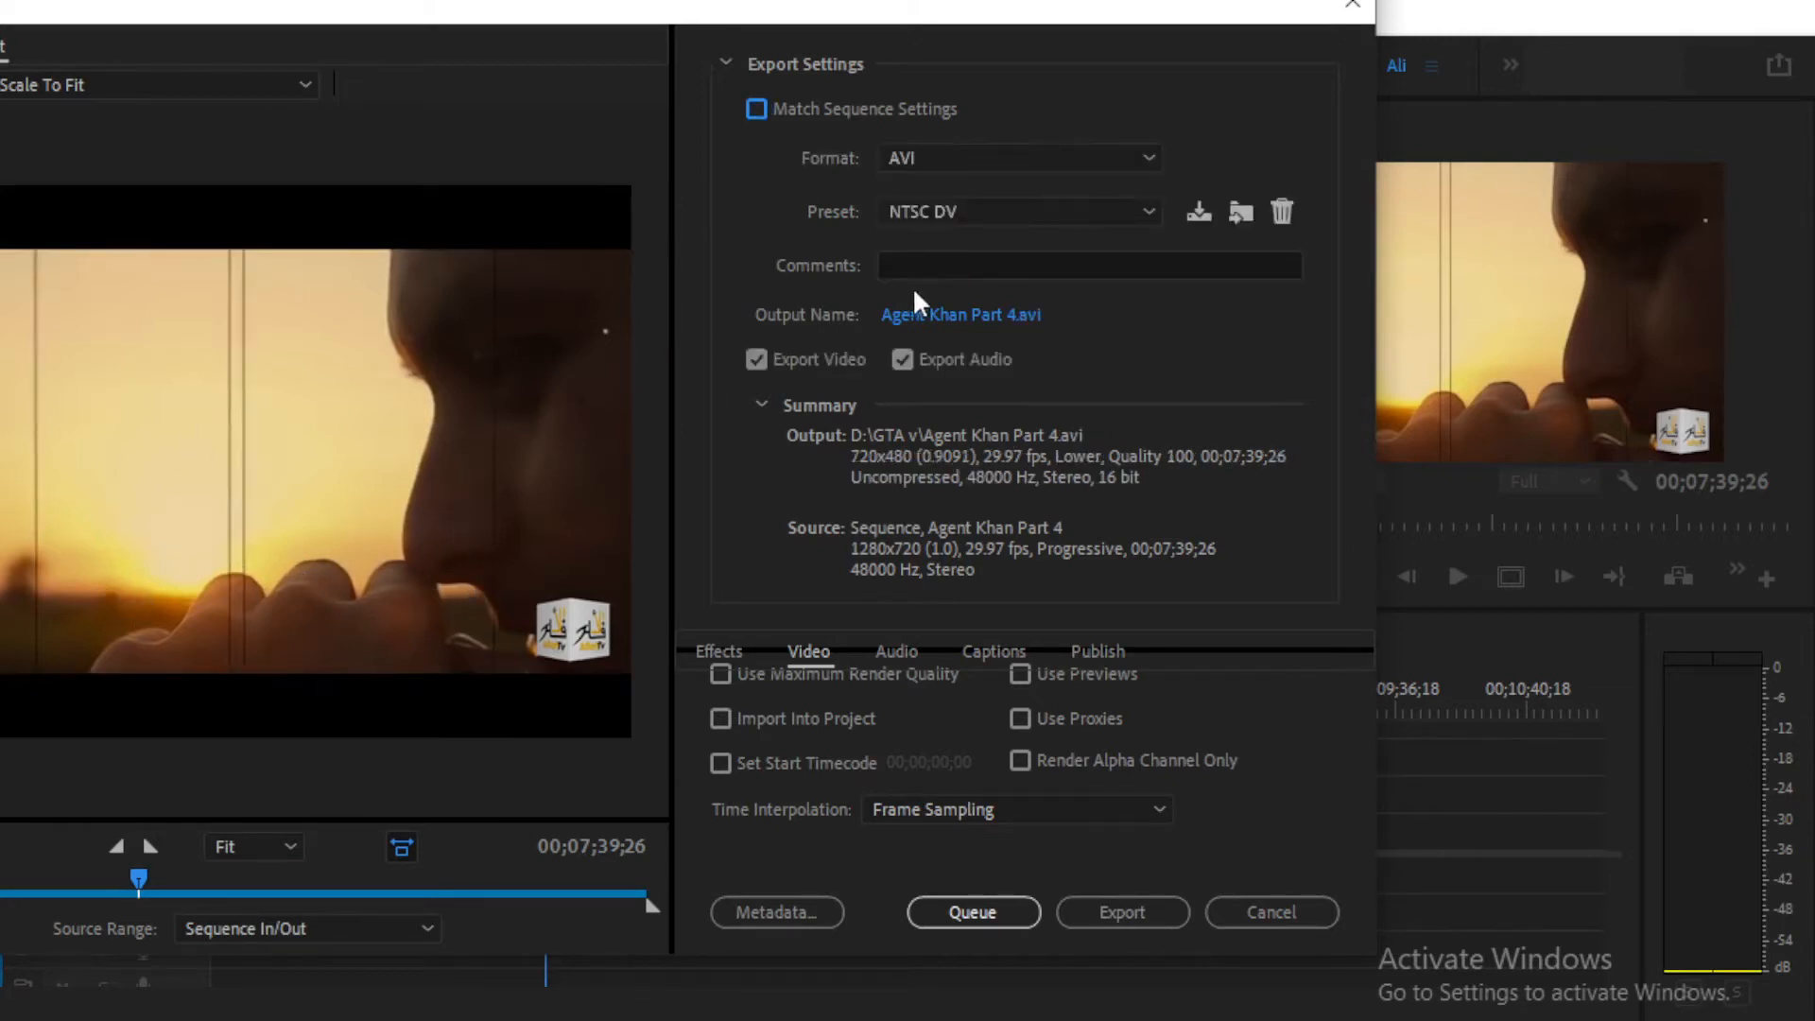
{"action": "left_click", "coordinate": [1037, 177]}
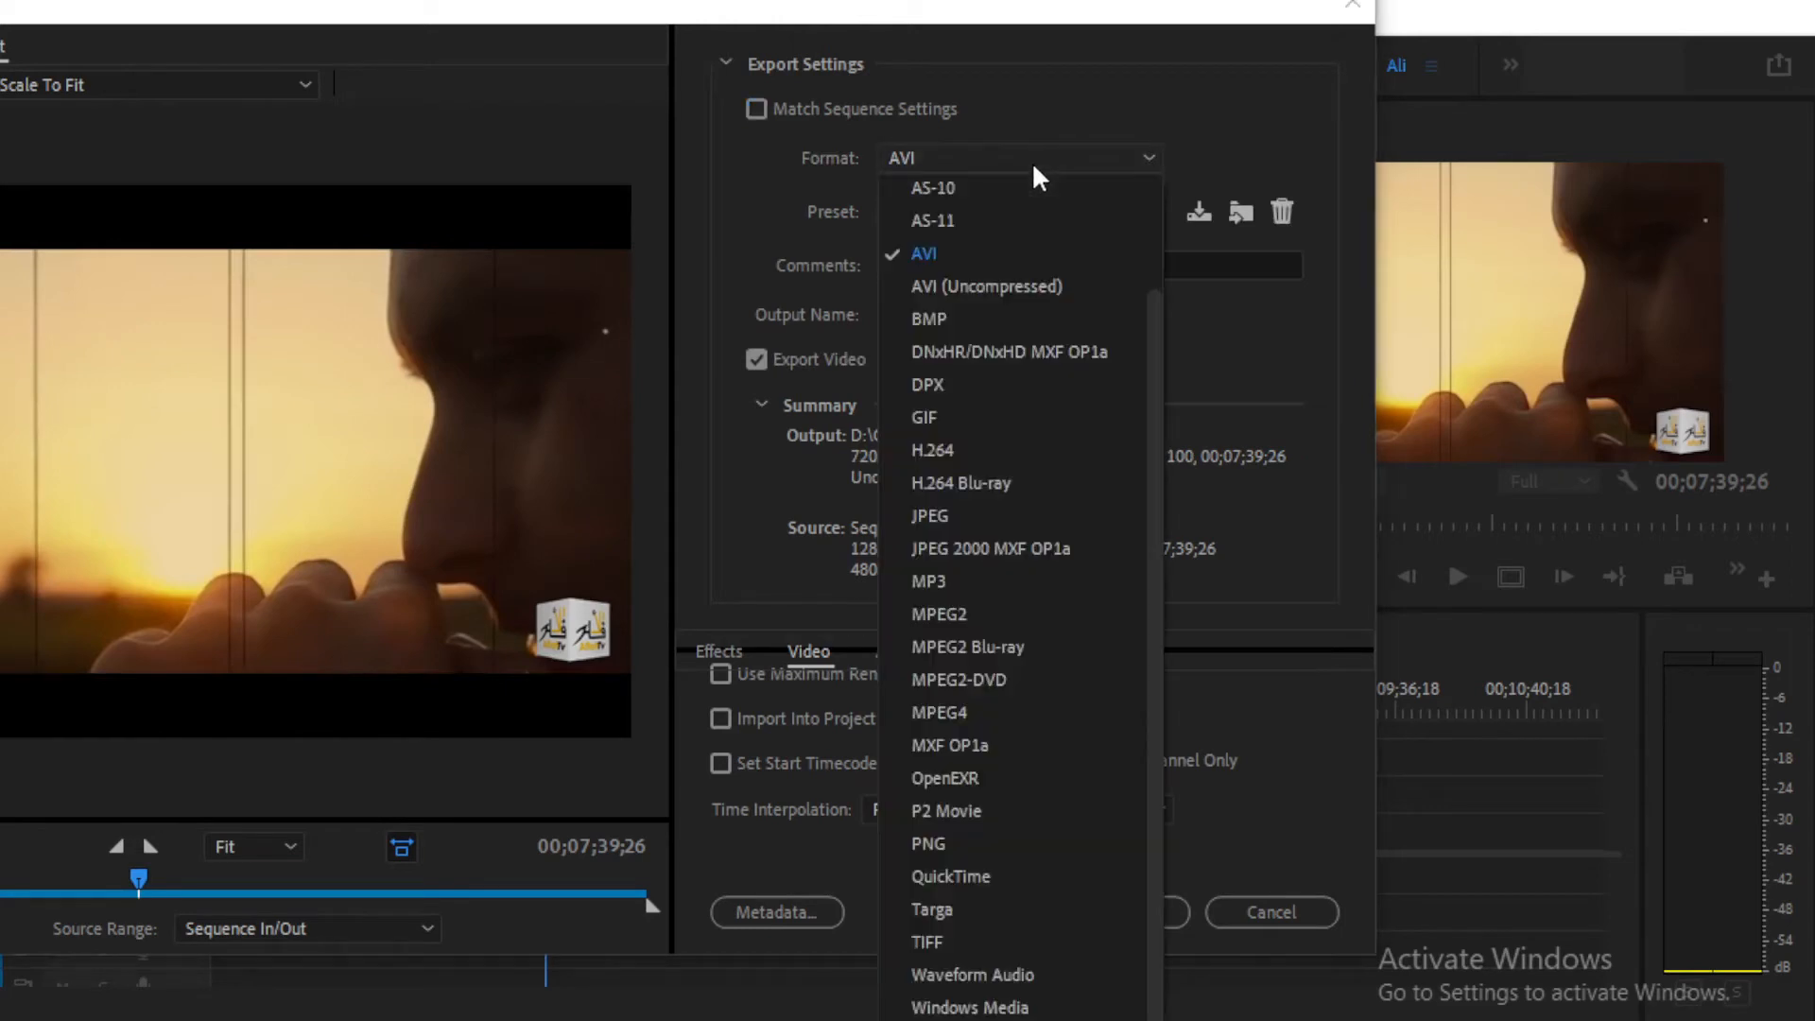
{"action": "left_click", "coordinate": [943, 452]}
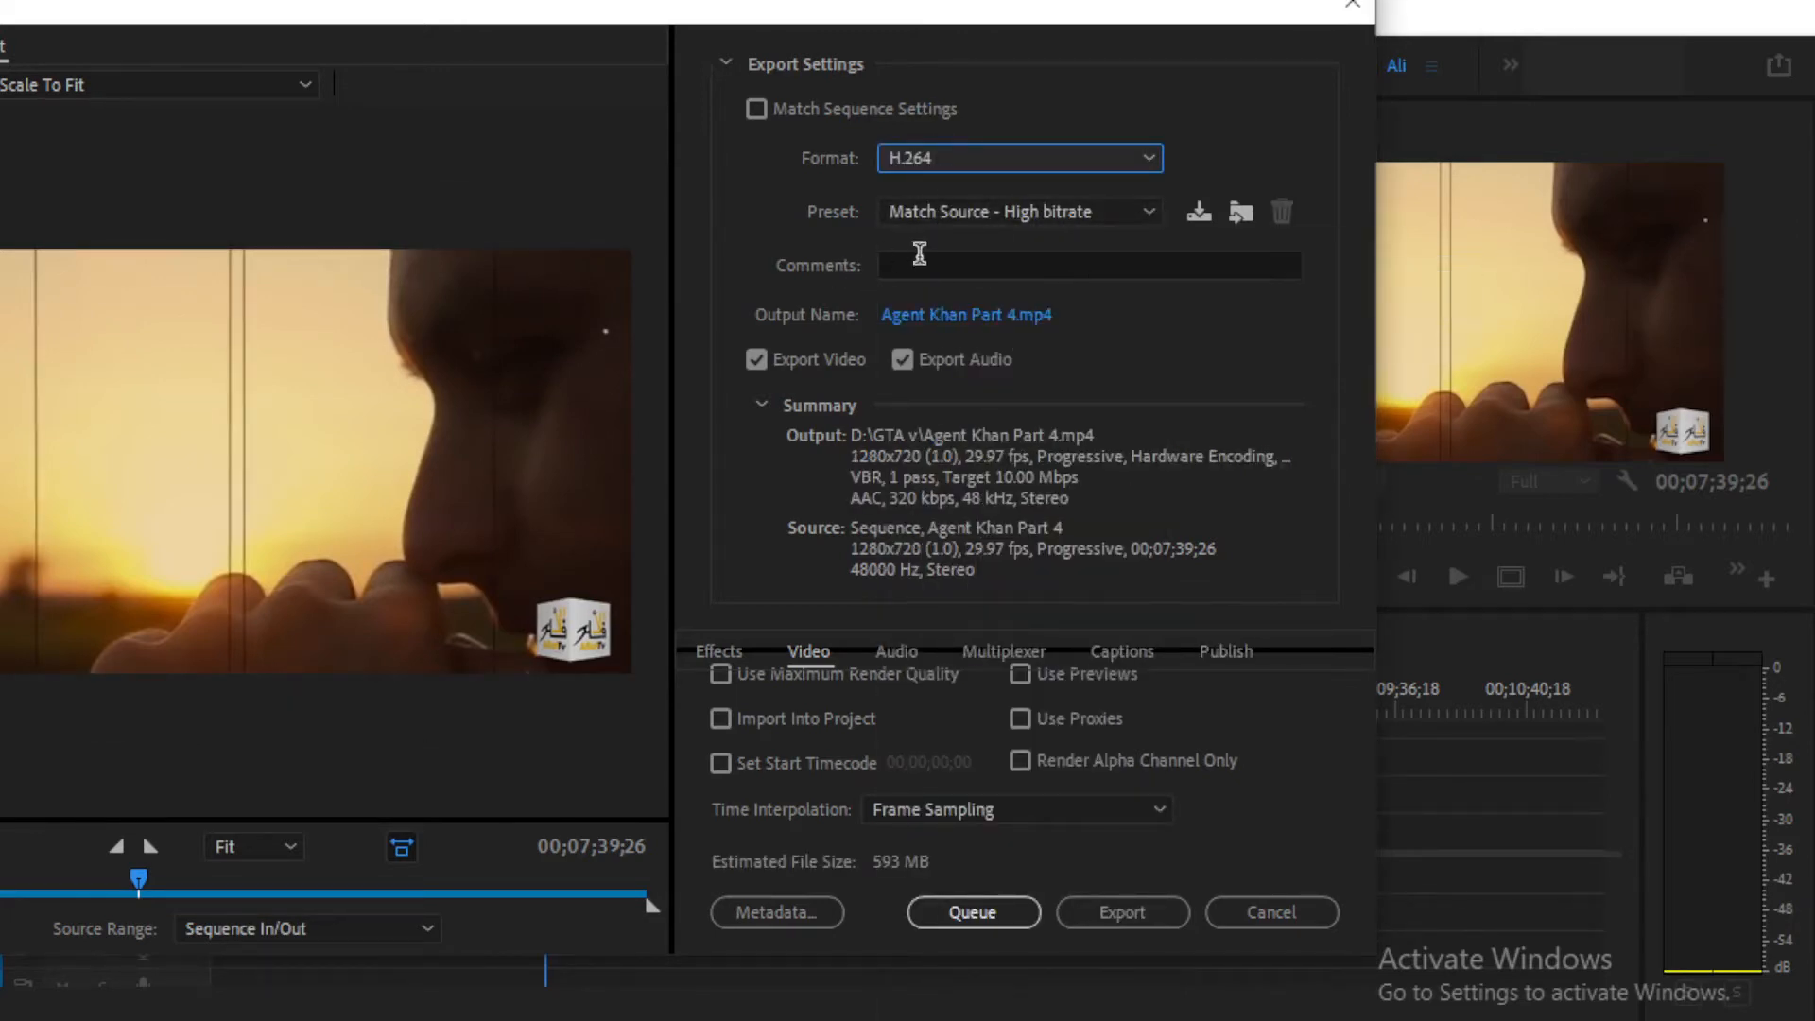
Step: Set the export output to the Desktop with the file name Agent Khan Part 4
{"action": "left_click", "coordinate": [968, 315]}
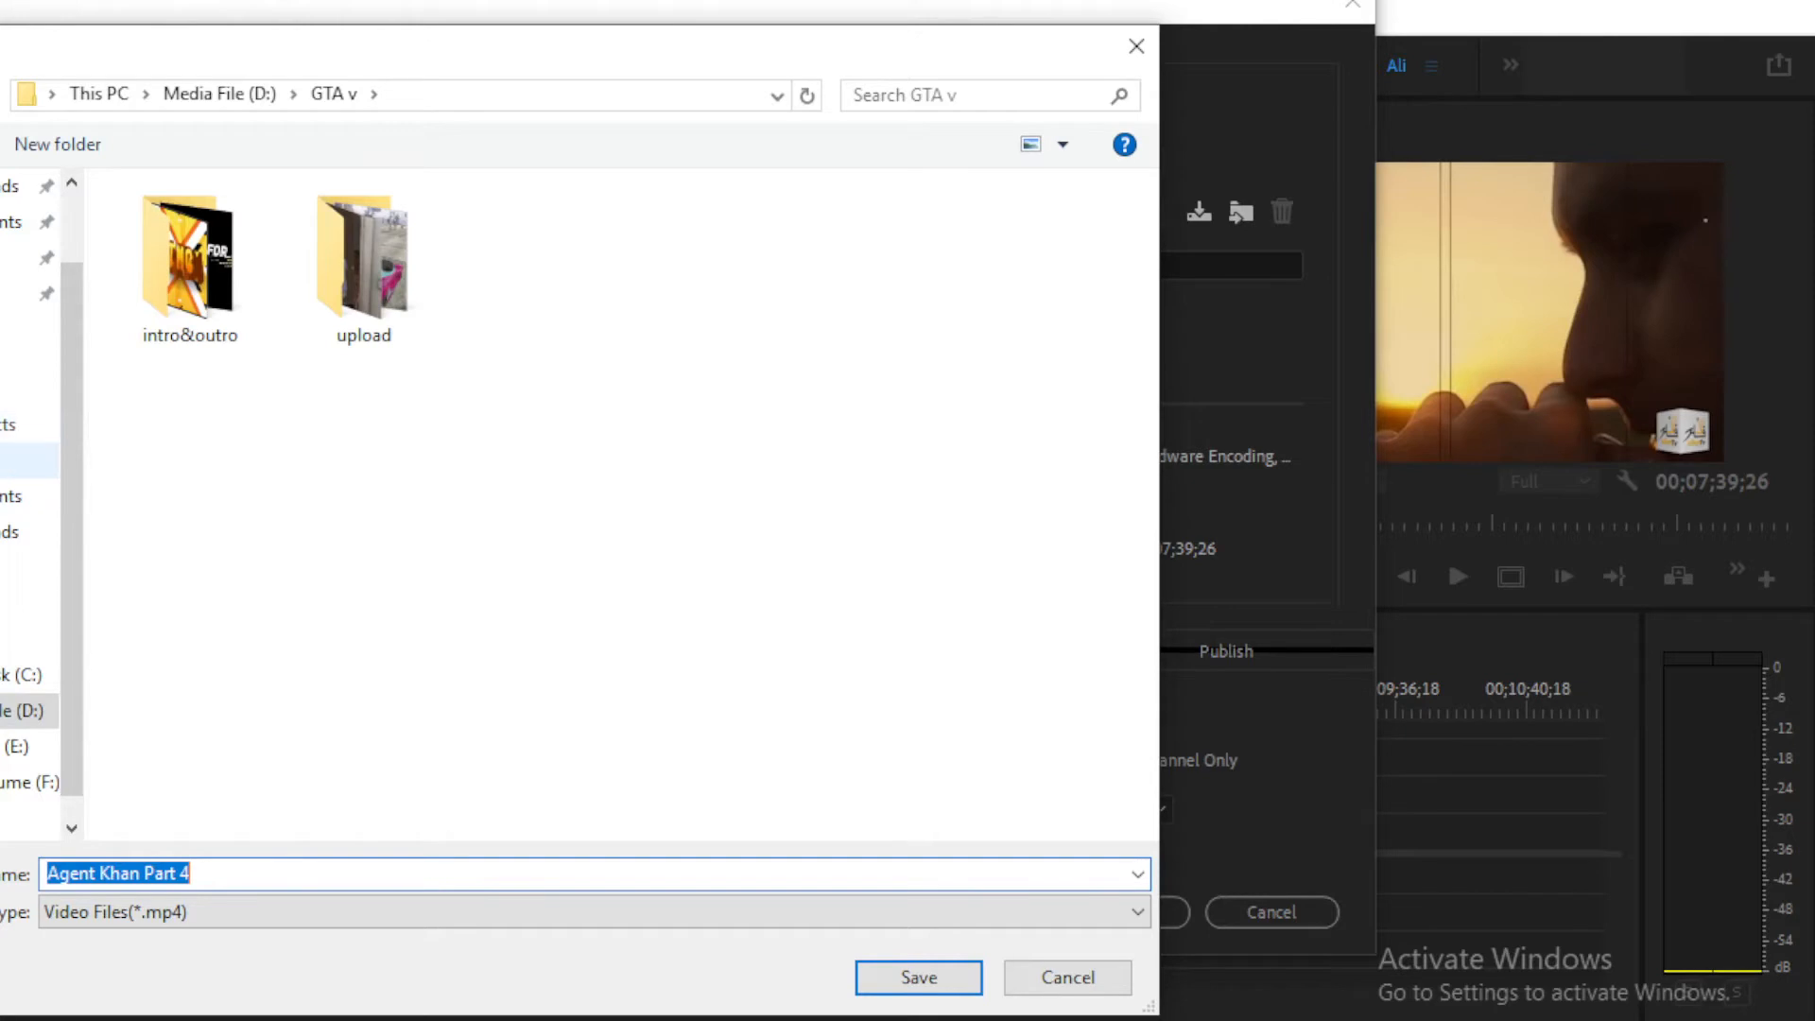
{"action": "left_click", "coordinate": [28, 460]}
{"action": "left_click", "coordinate": [935, 974]}
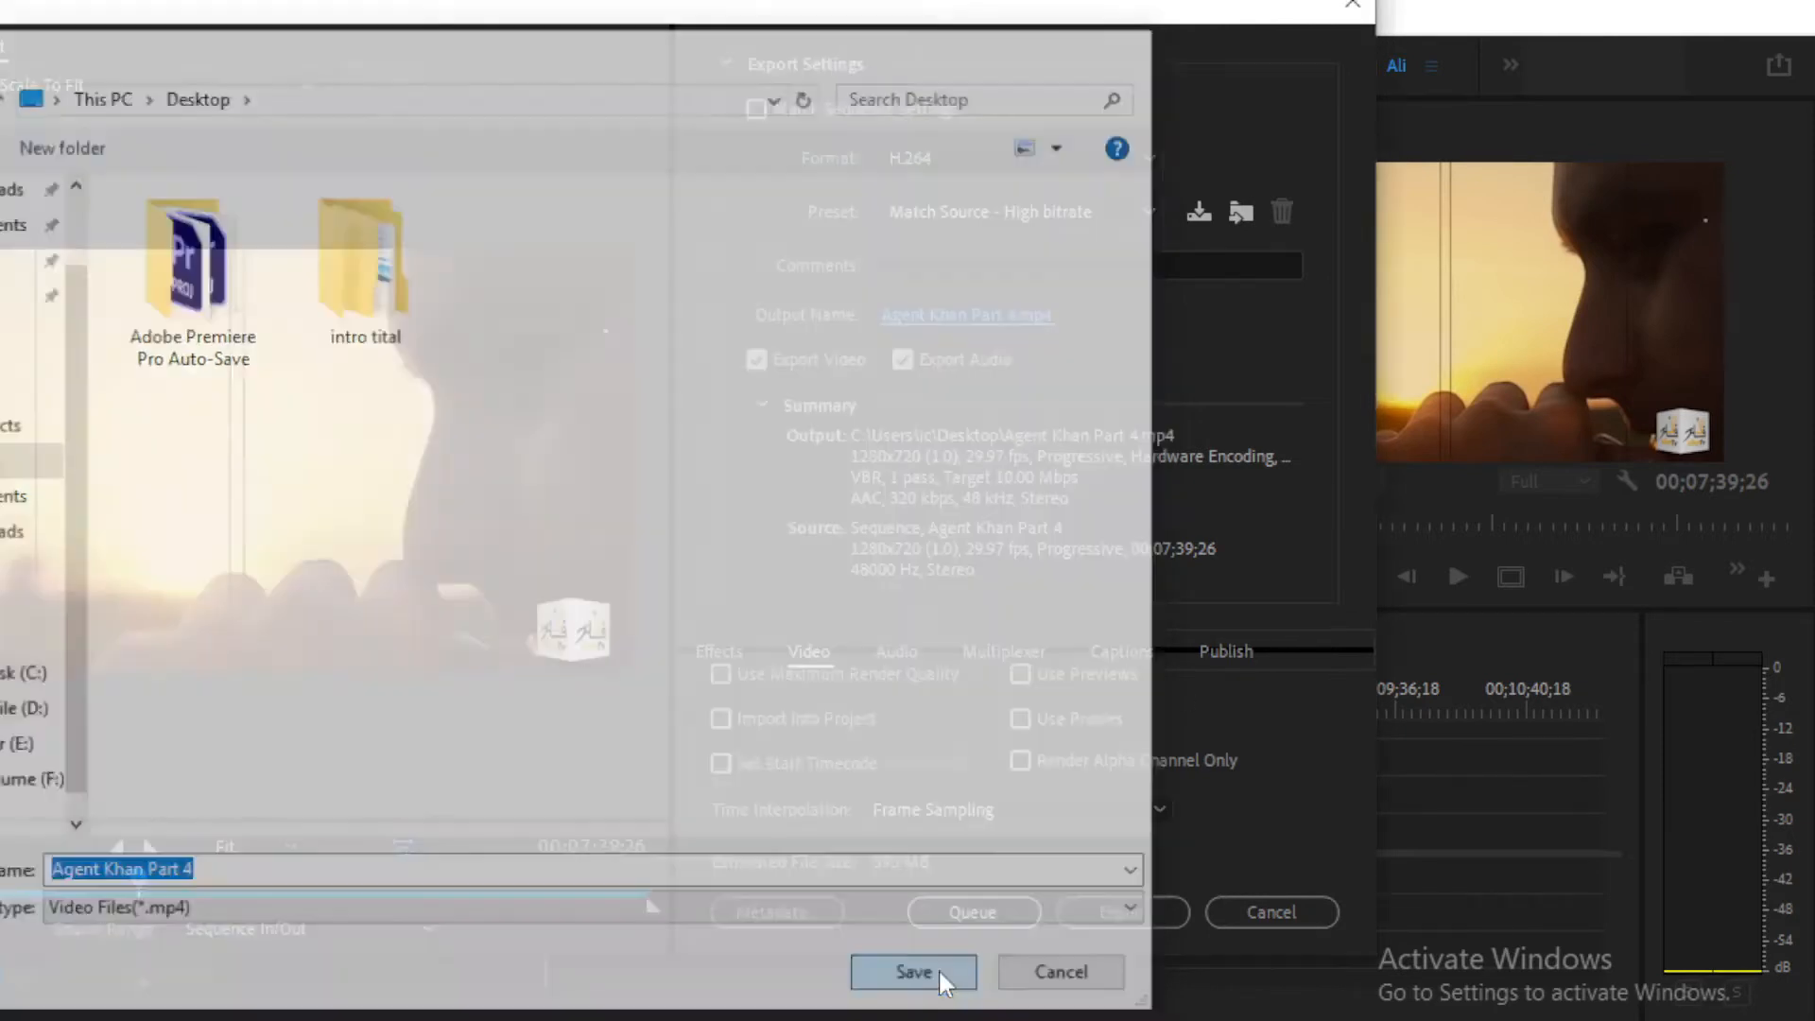
{"action": "left_click", "coordinate": [1018, 322]}
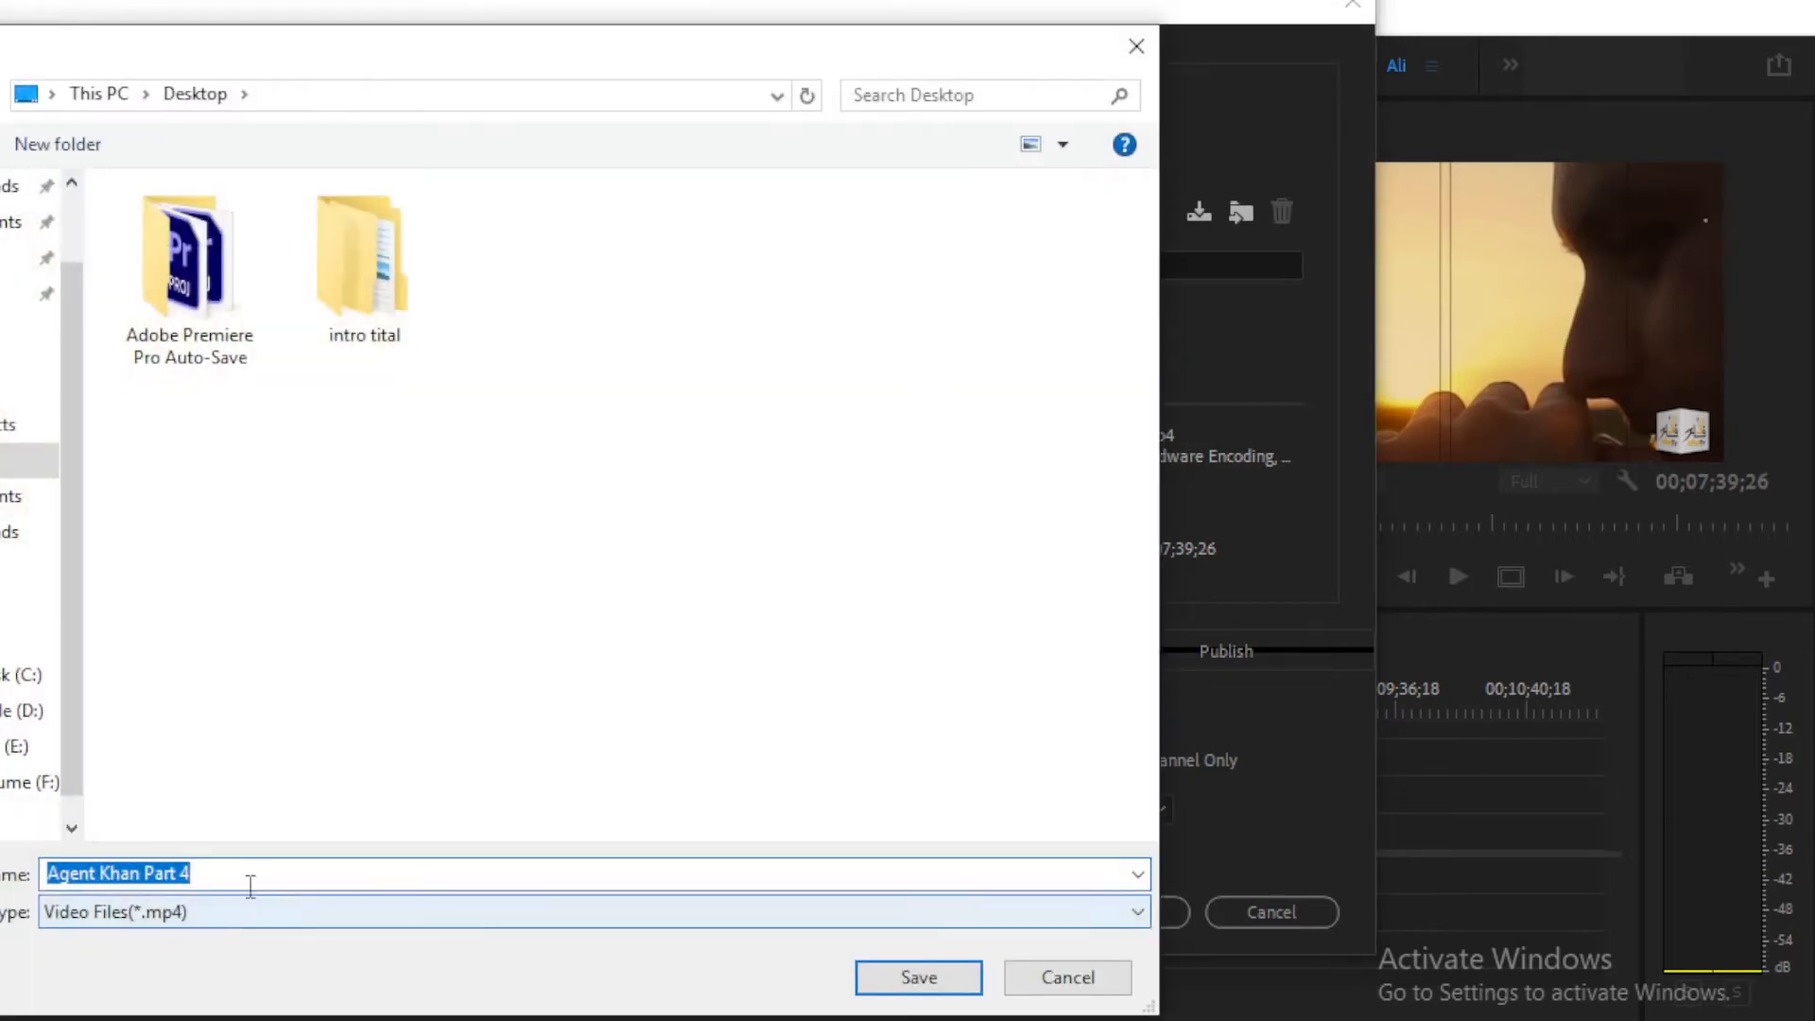
{"action": "left_click", "coordinate": [251, 871]}
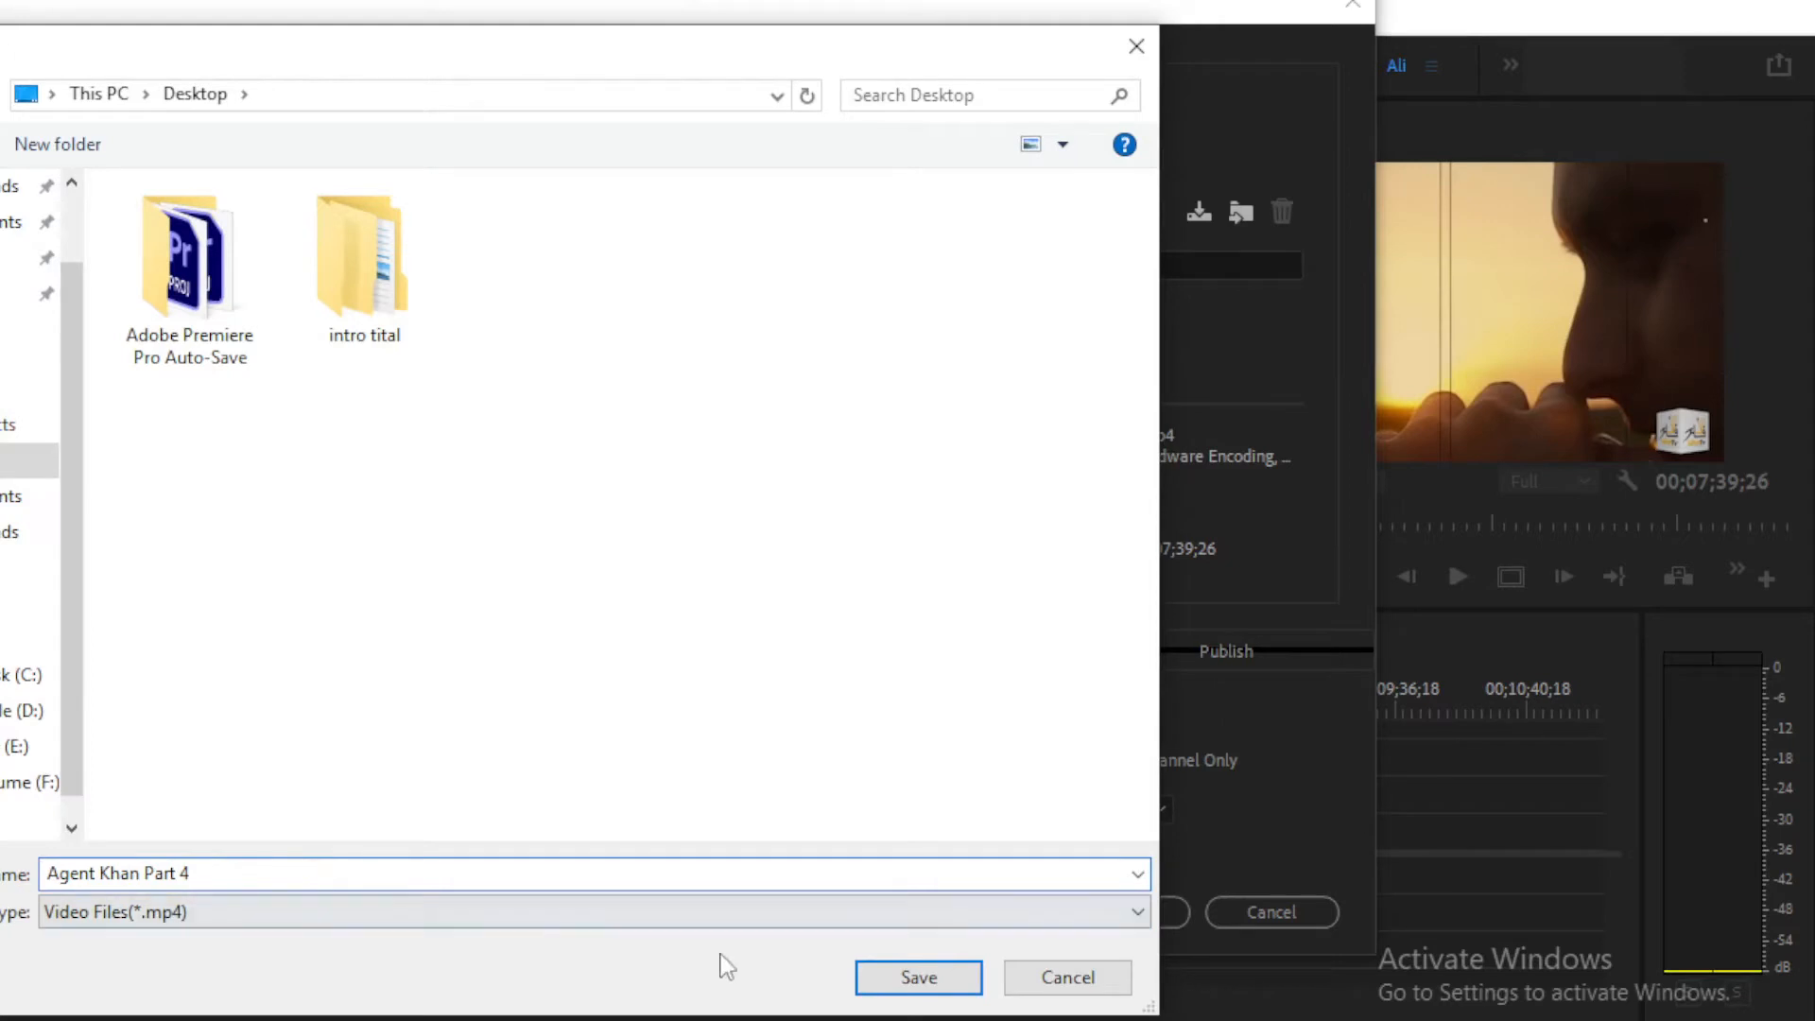
{"action": "left_click", "coordinate": [917, 977]}
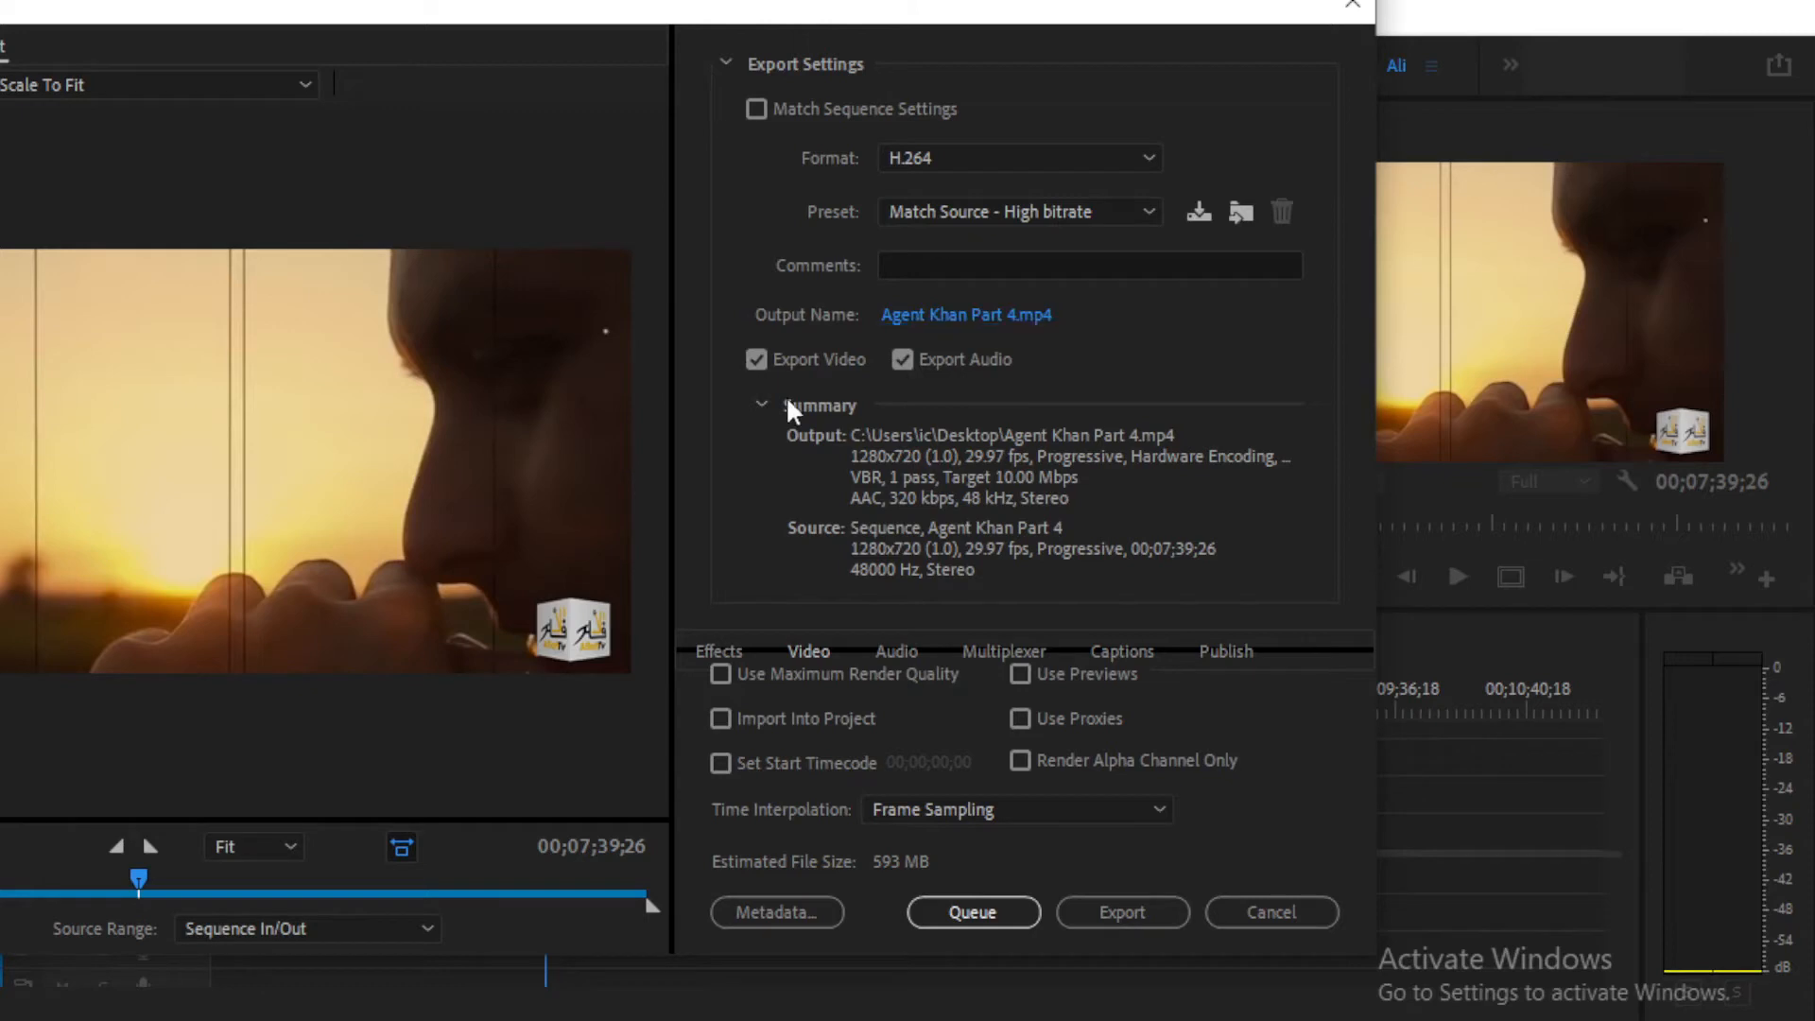
Step: Turn Export Video off and back on, and do the same with Export Audio
{"action": "left_click", "coordinate": [760, 365]}
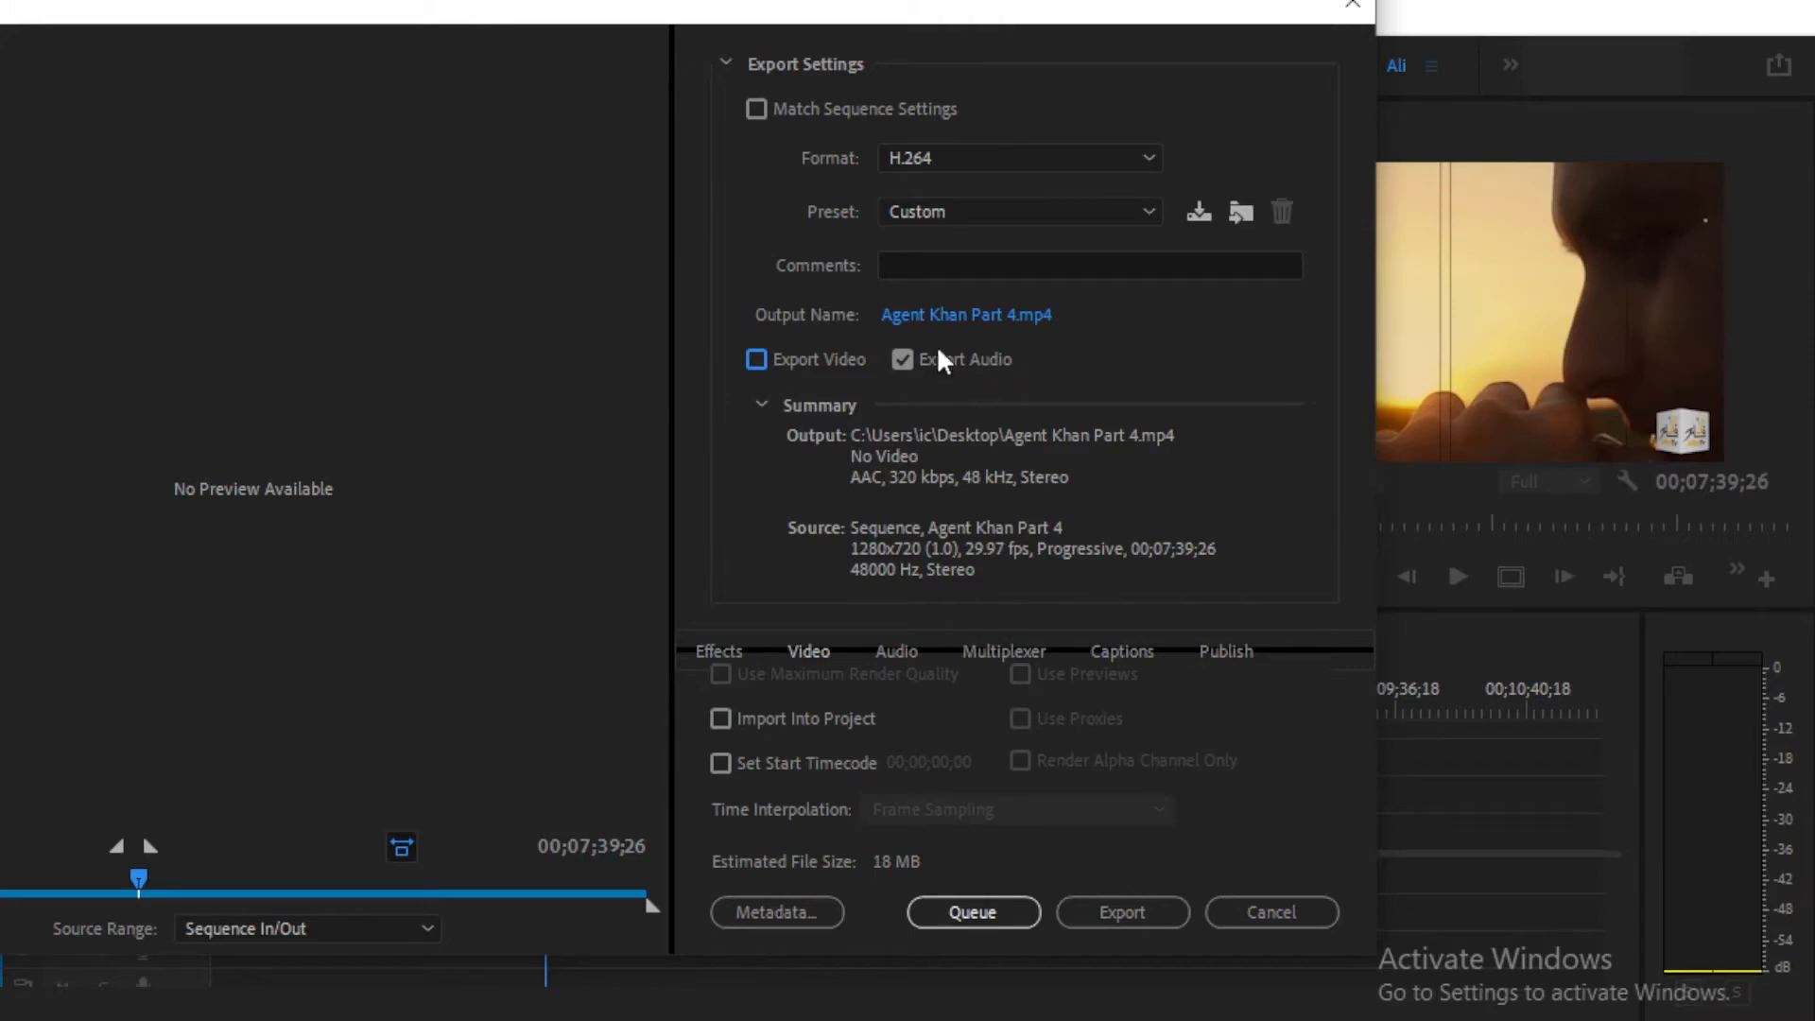
{"action": "left_click", "coordinate": [747, 363]}
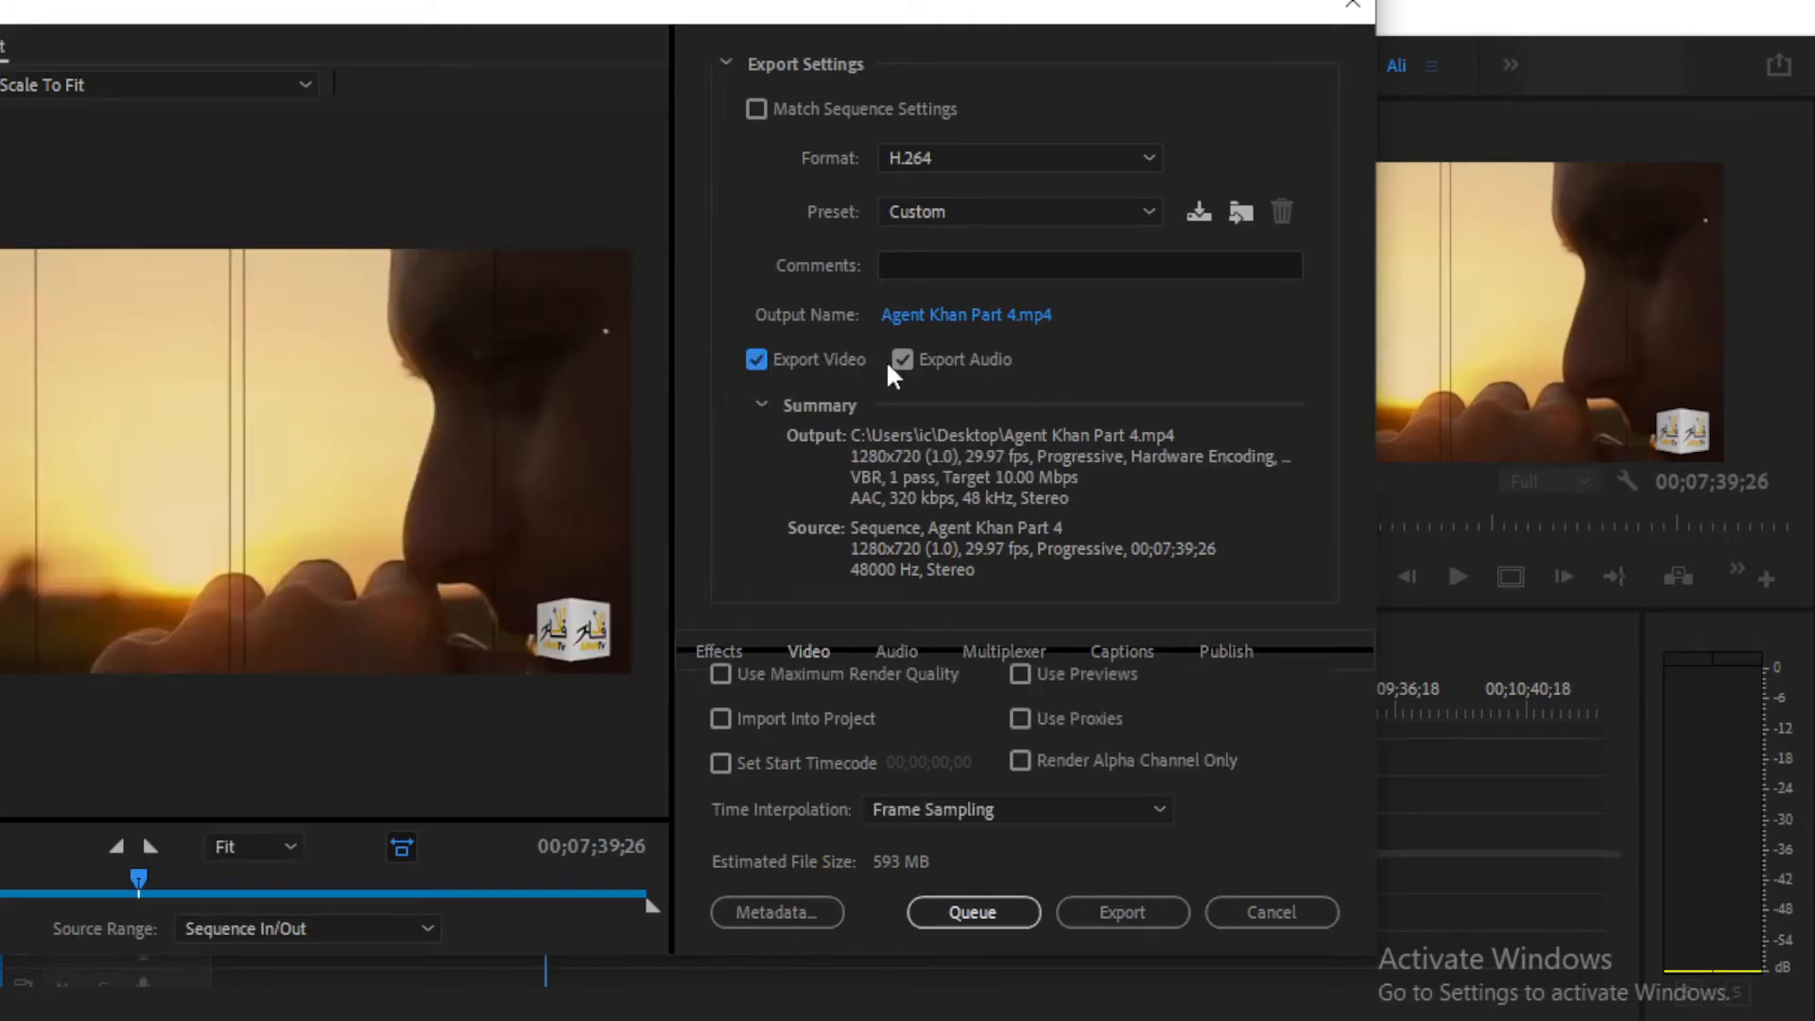
{"action": "left_click", "coordinate": [903, 358]}
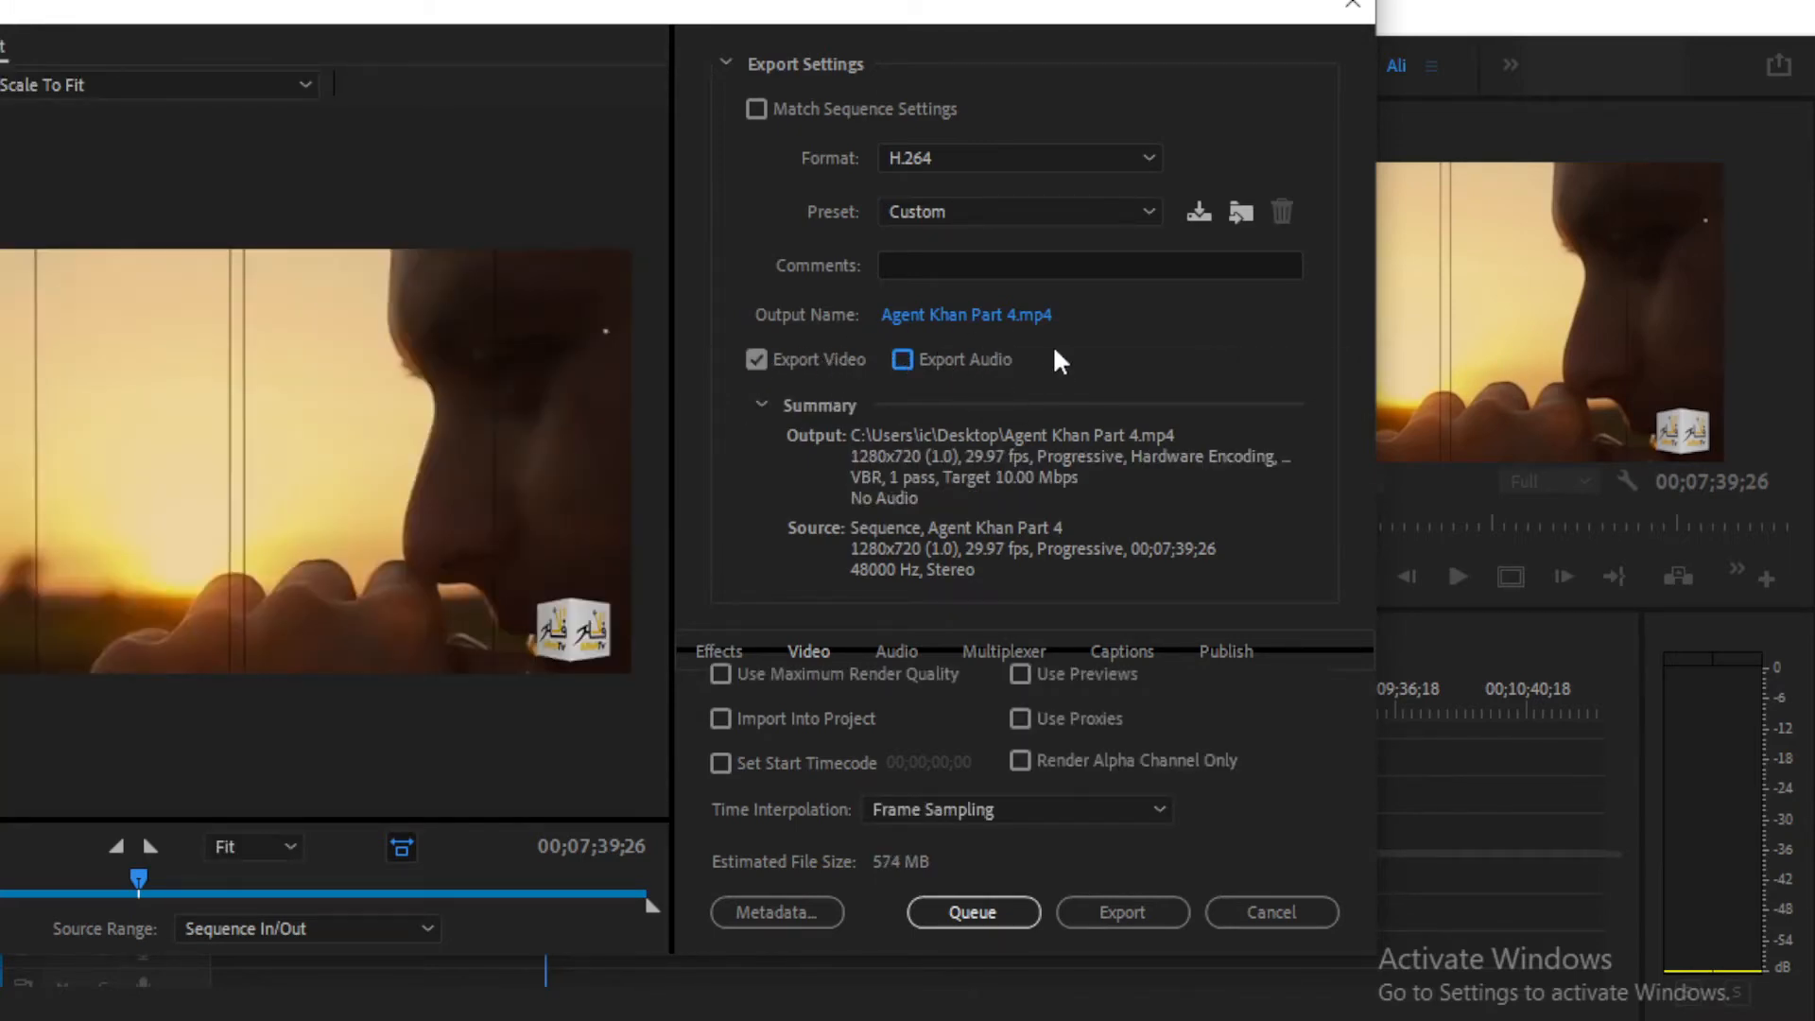
{"action": "left_click", "coordinate": [900, 361]}
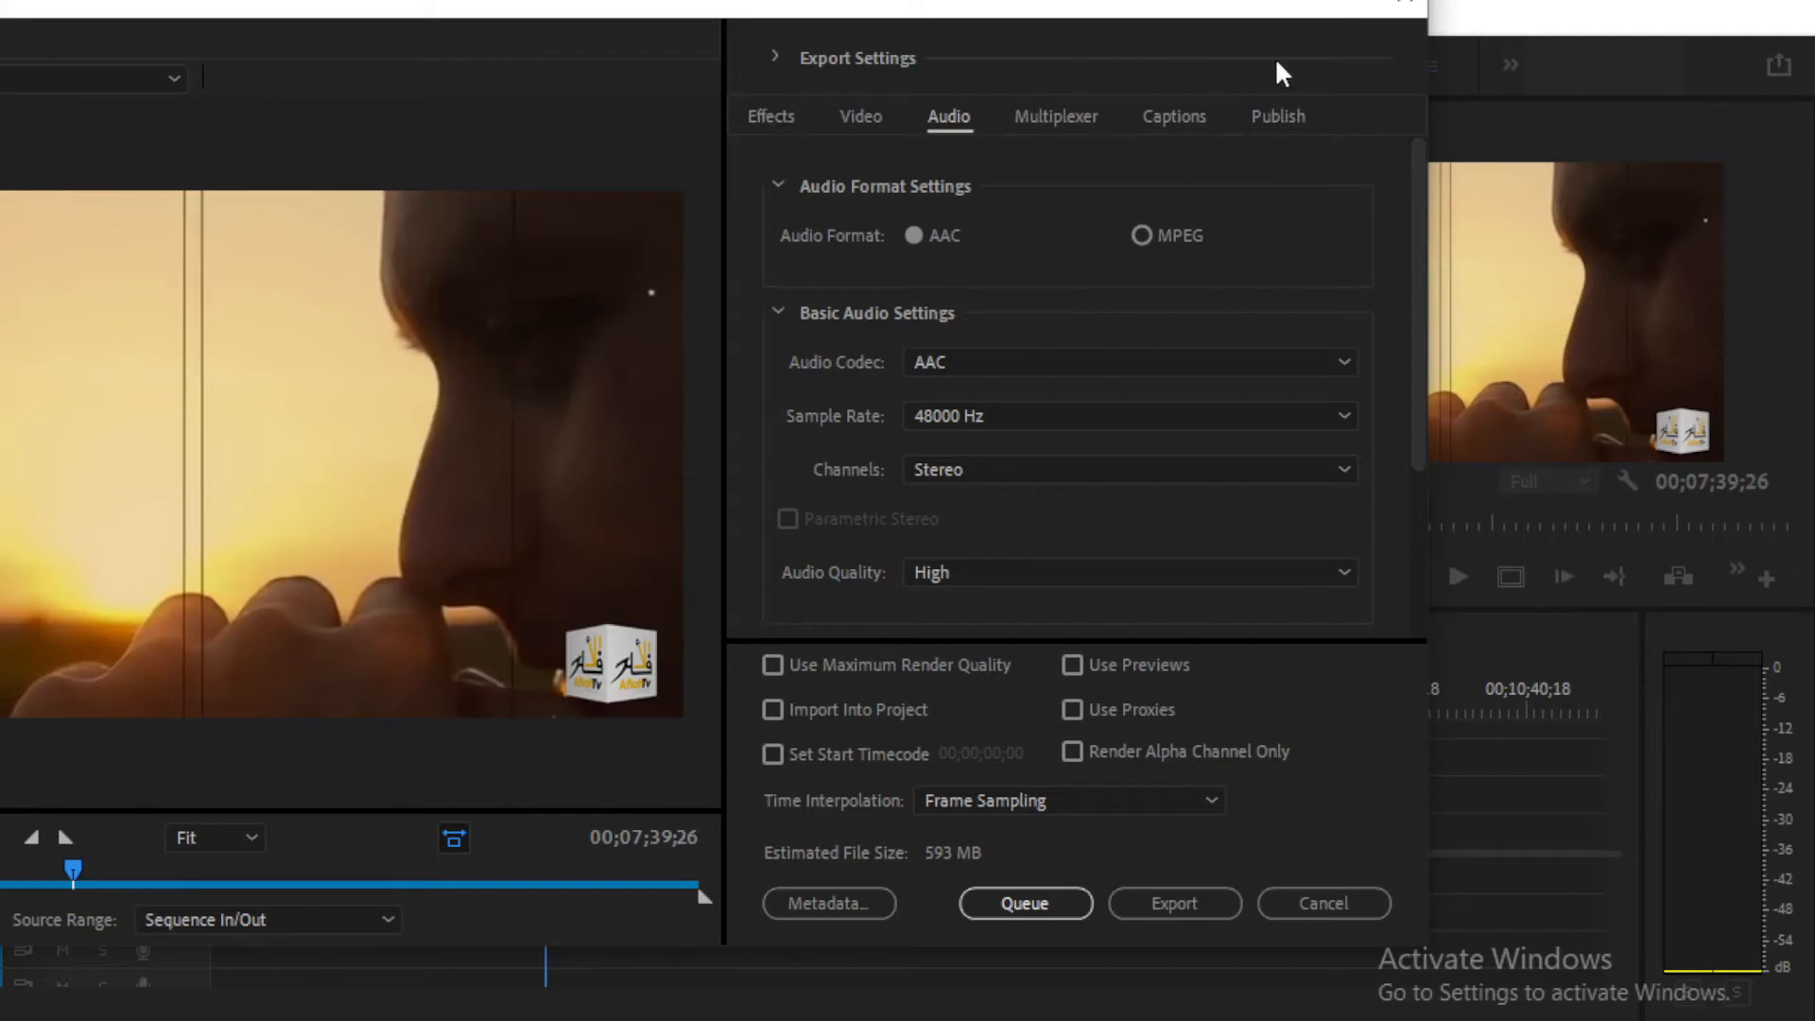
Step: Match the basic video settings to the source and enable Render at Maximum Depth
{"action": "left_click", "coordinate": [845, 121]}
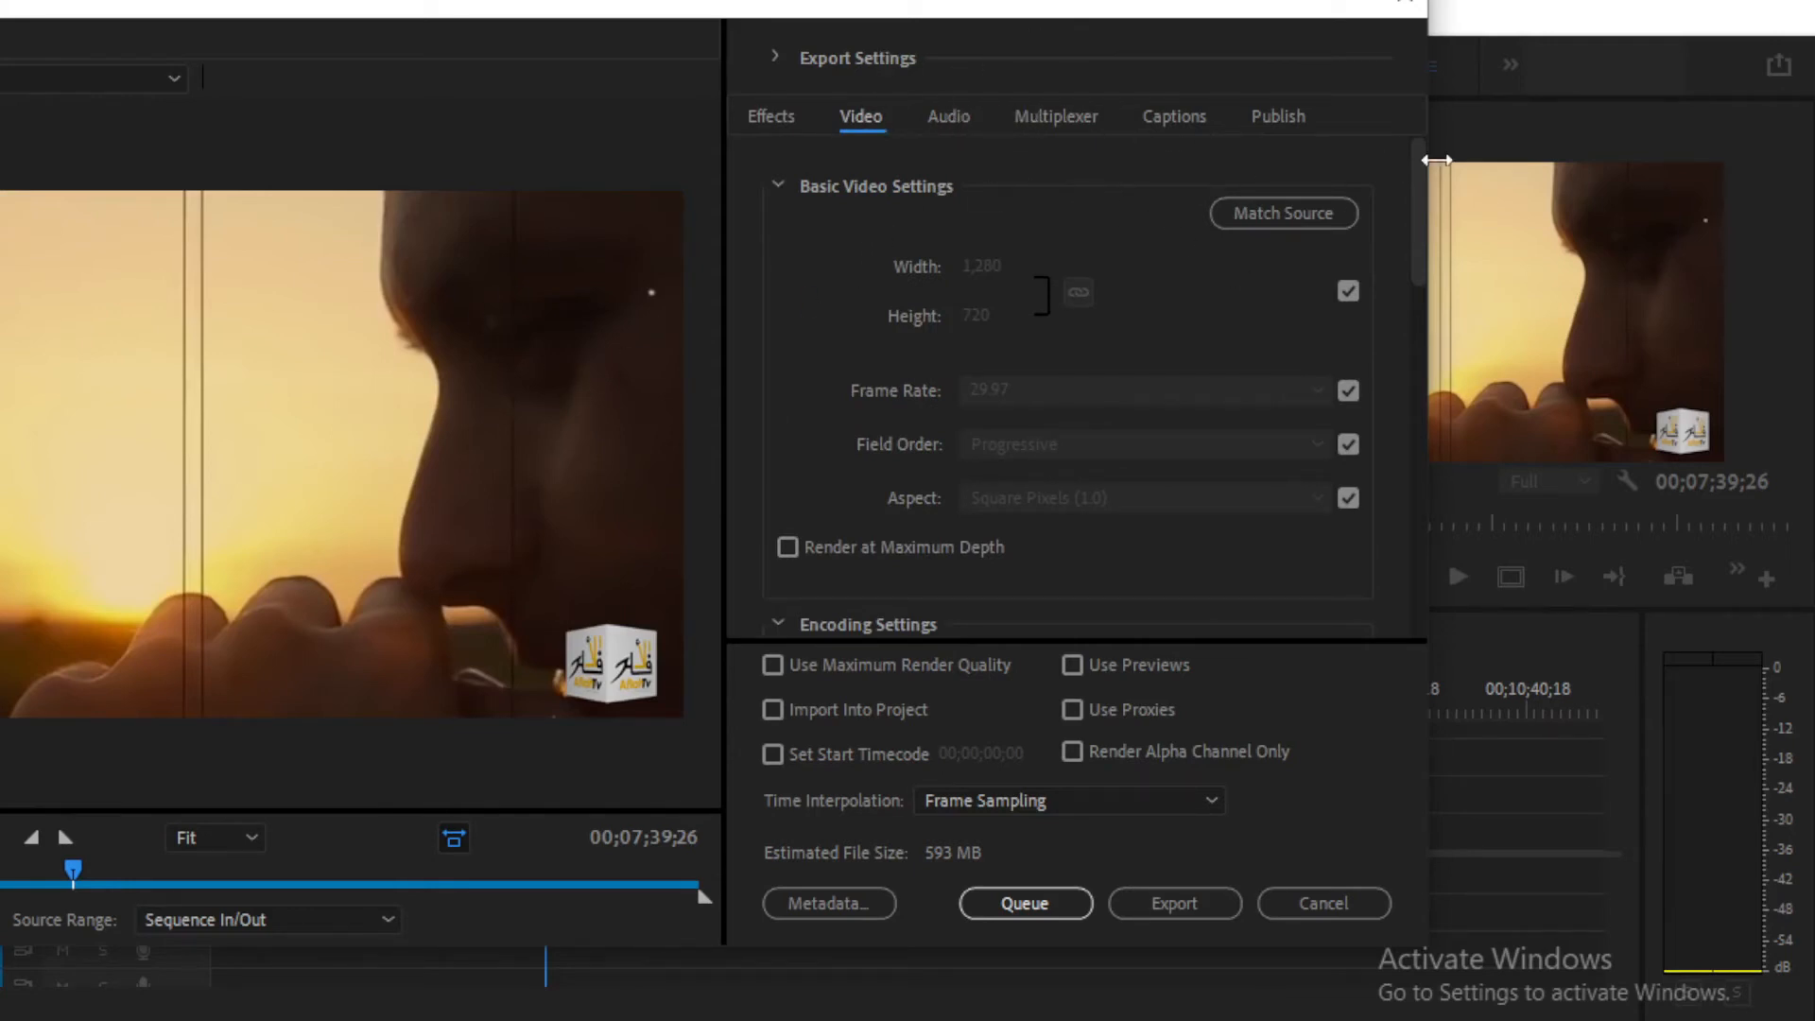
{"action": "left_click", "coordinate": [1333, 217]}
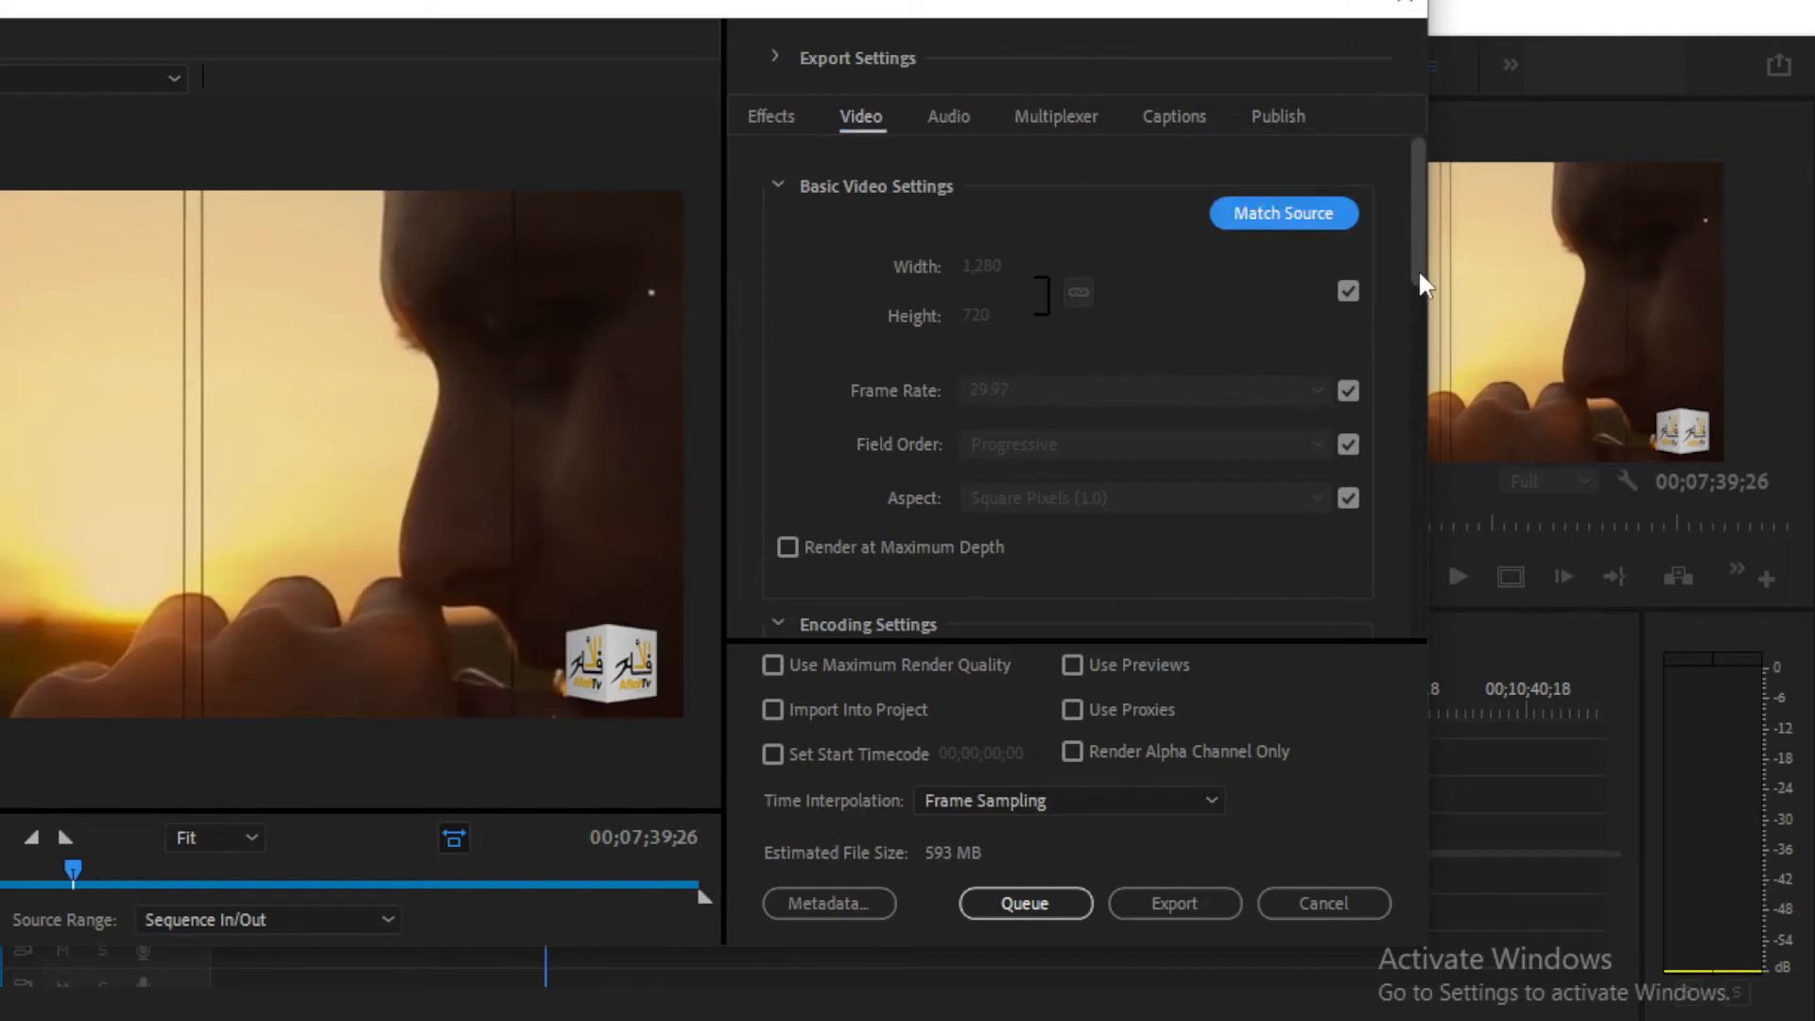
{"action": "left_click_drag", "start_coordinate": [1418, 268], "coordinate": [1419, 319]}
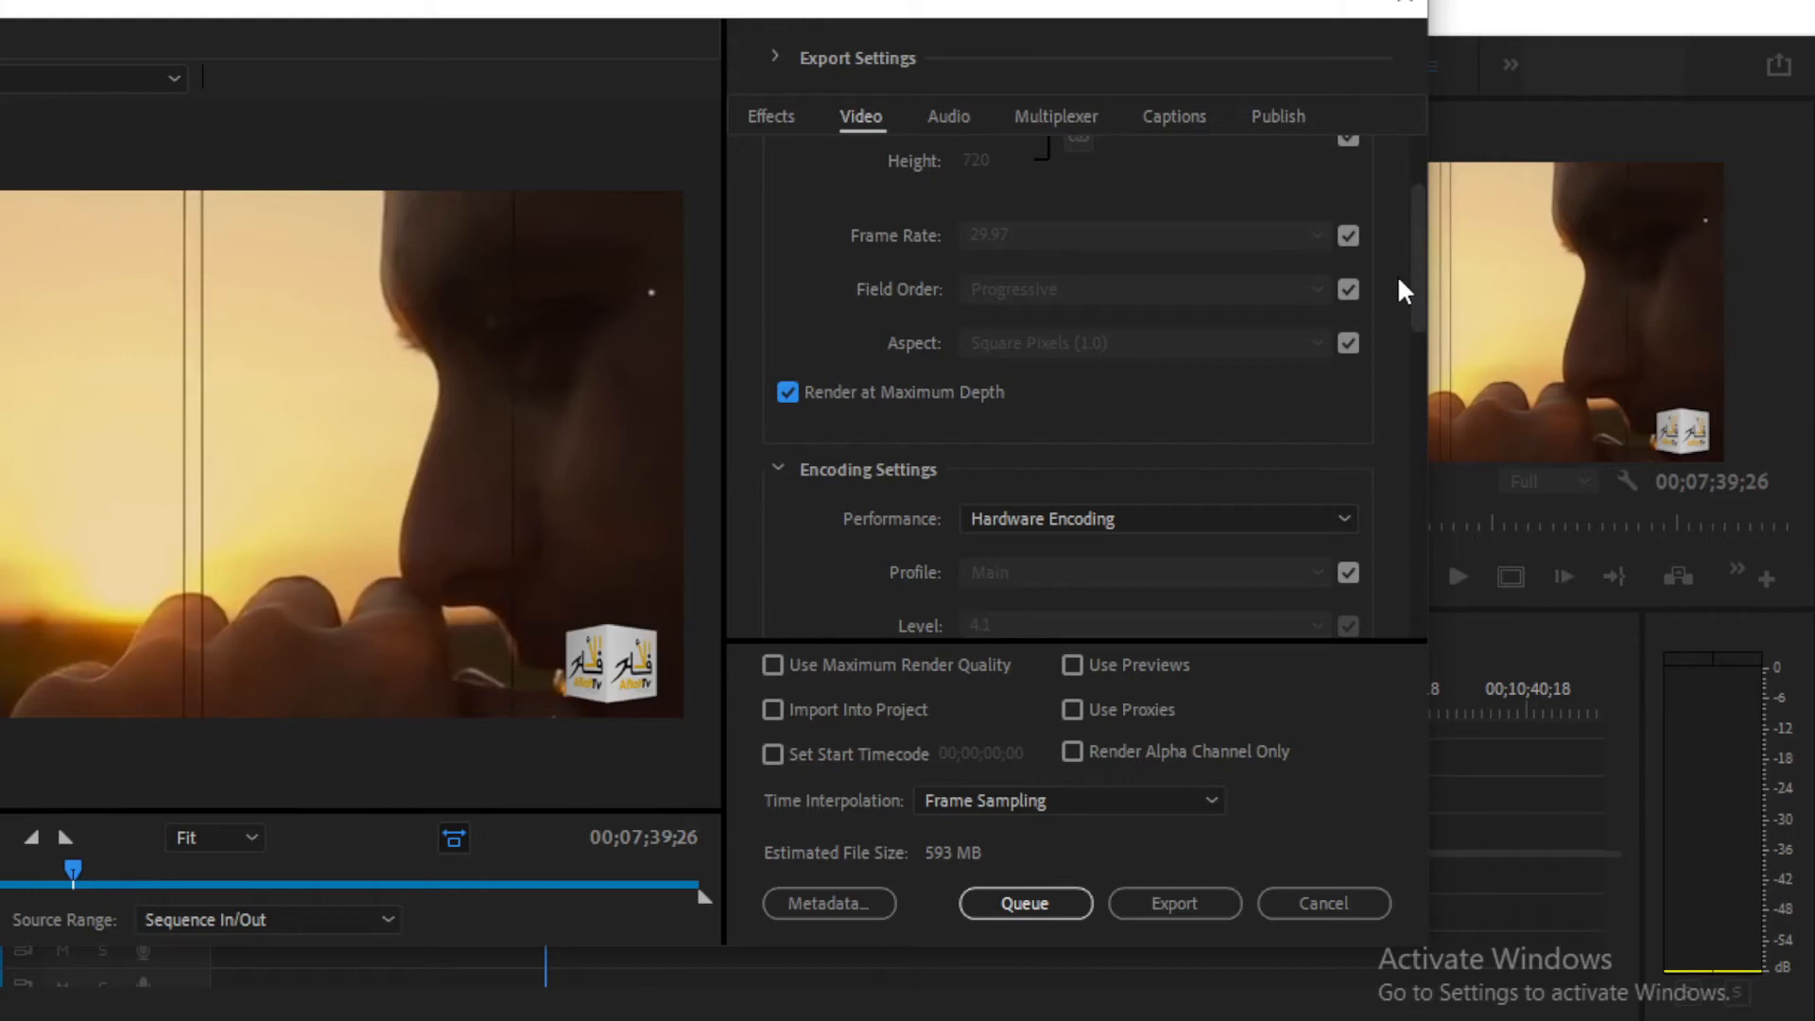
Step: Examine the performance choices in the encoding settings, keeping Hardware Encoding selected
{"action": "left_click_drag", "start_coordinate": [1415, 291], "coordinate": [1395, 365]}
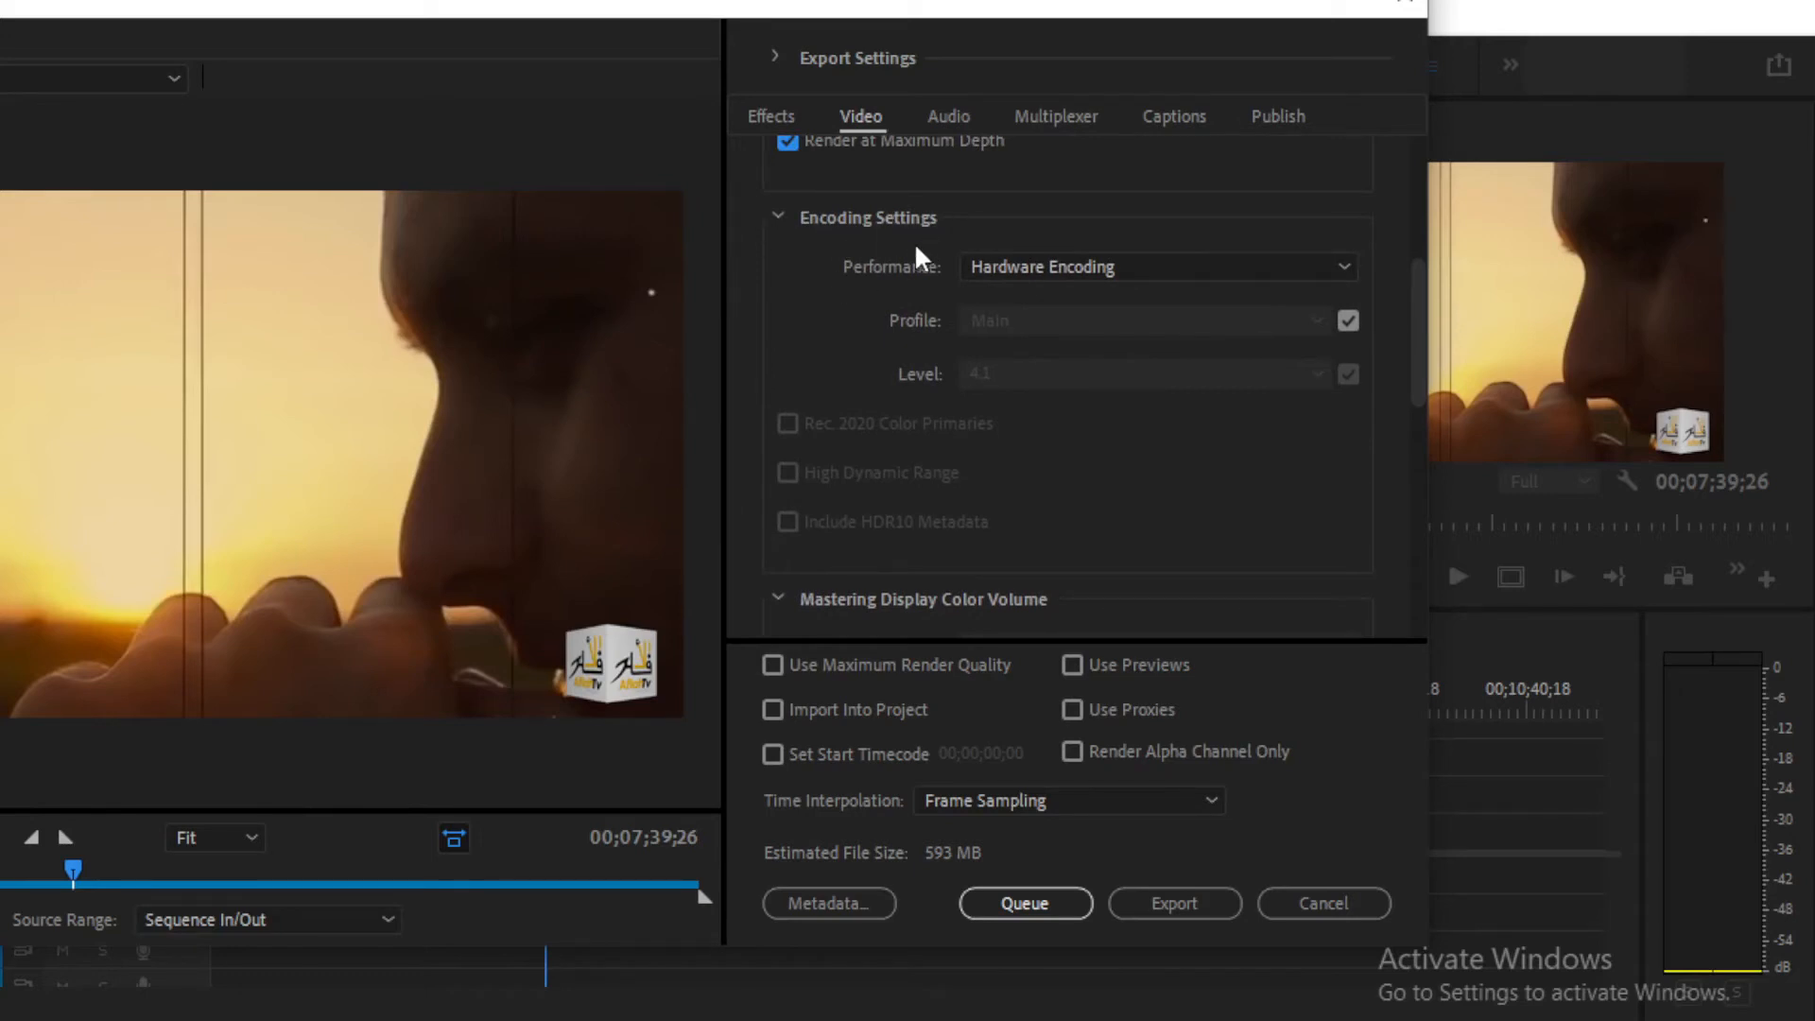
{"action": "left_click", "coordinate": [1316, 280]}
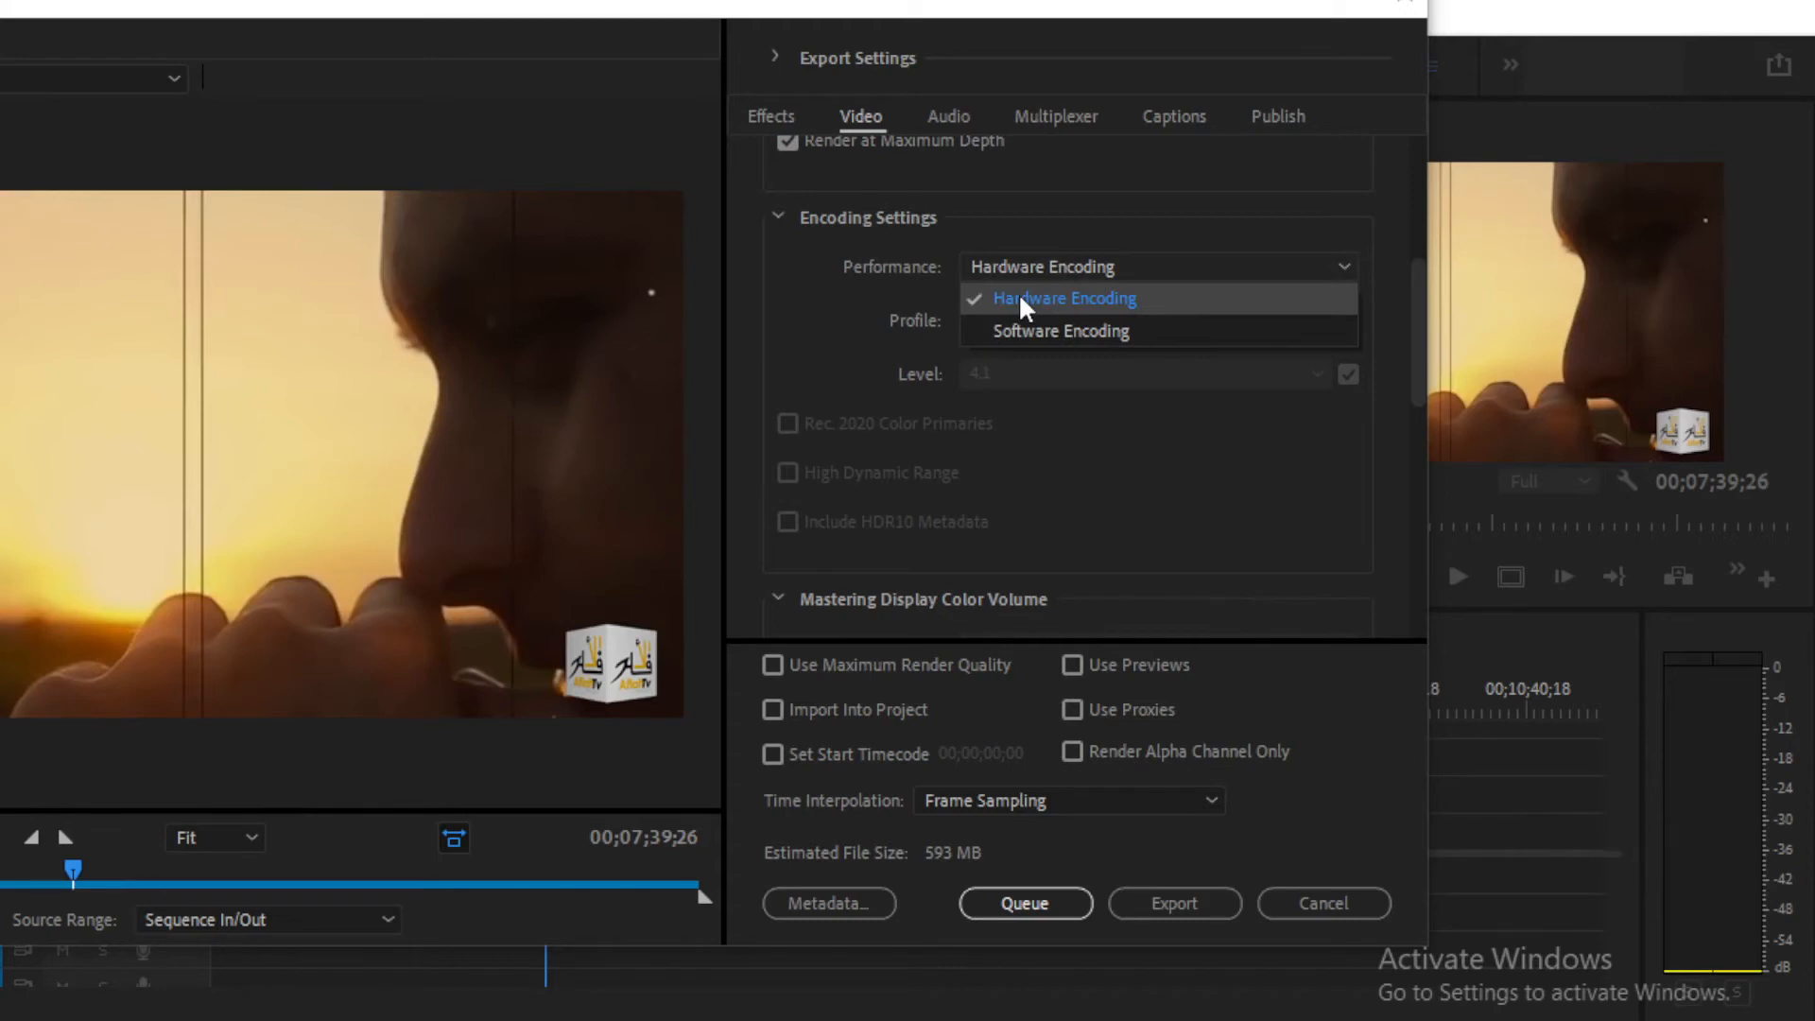
{"action": "left_click", "coordinate": [1080, 431]}
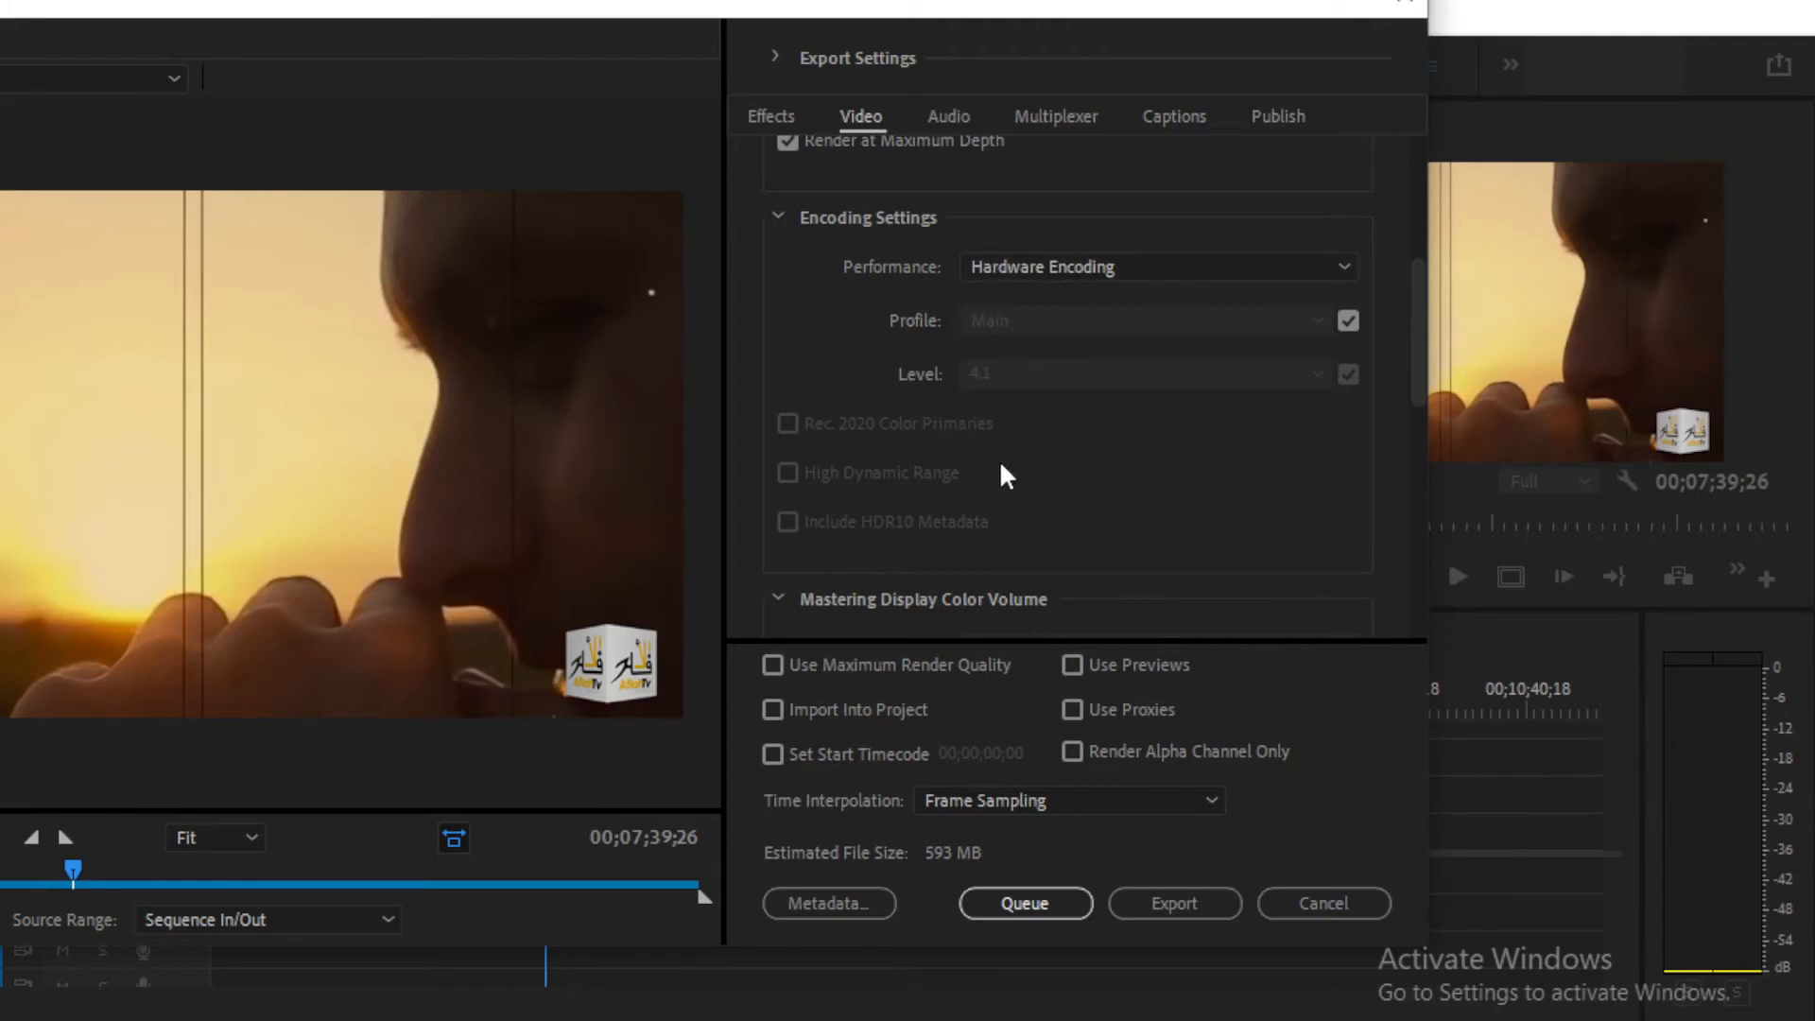
{"action": "left_click", "coordinate": [1080, 275]}
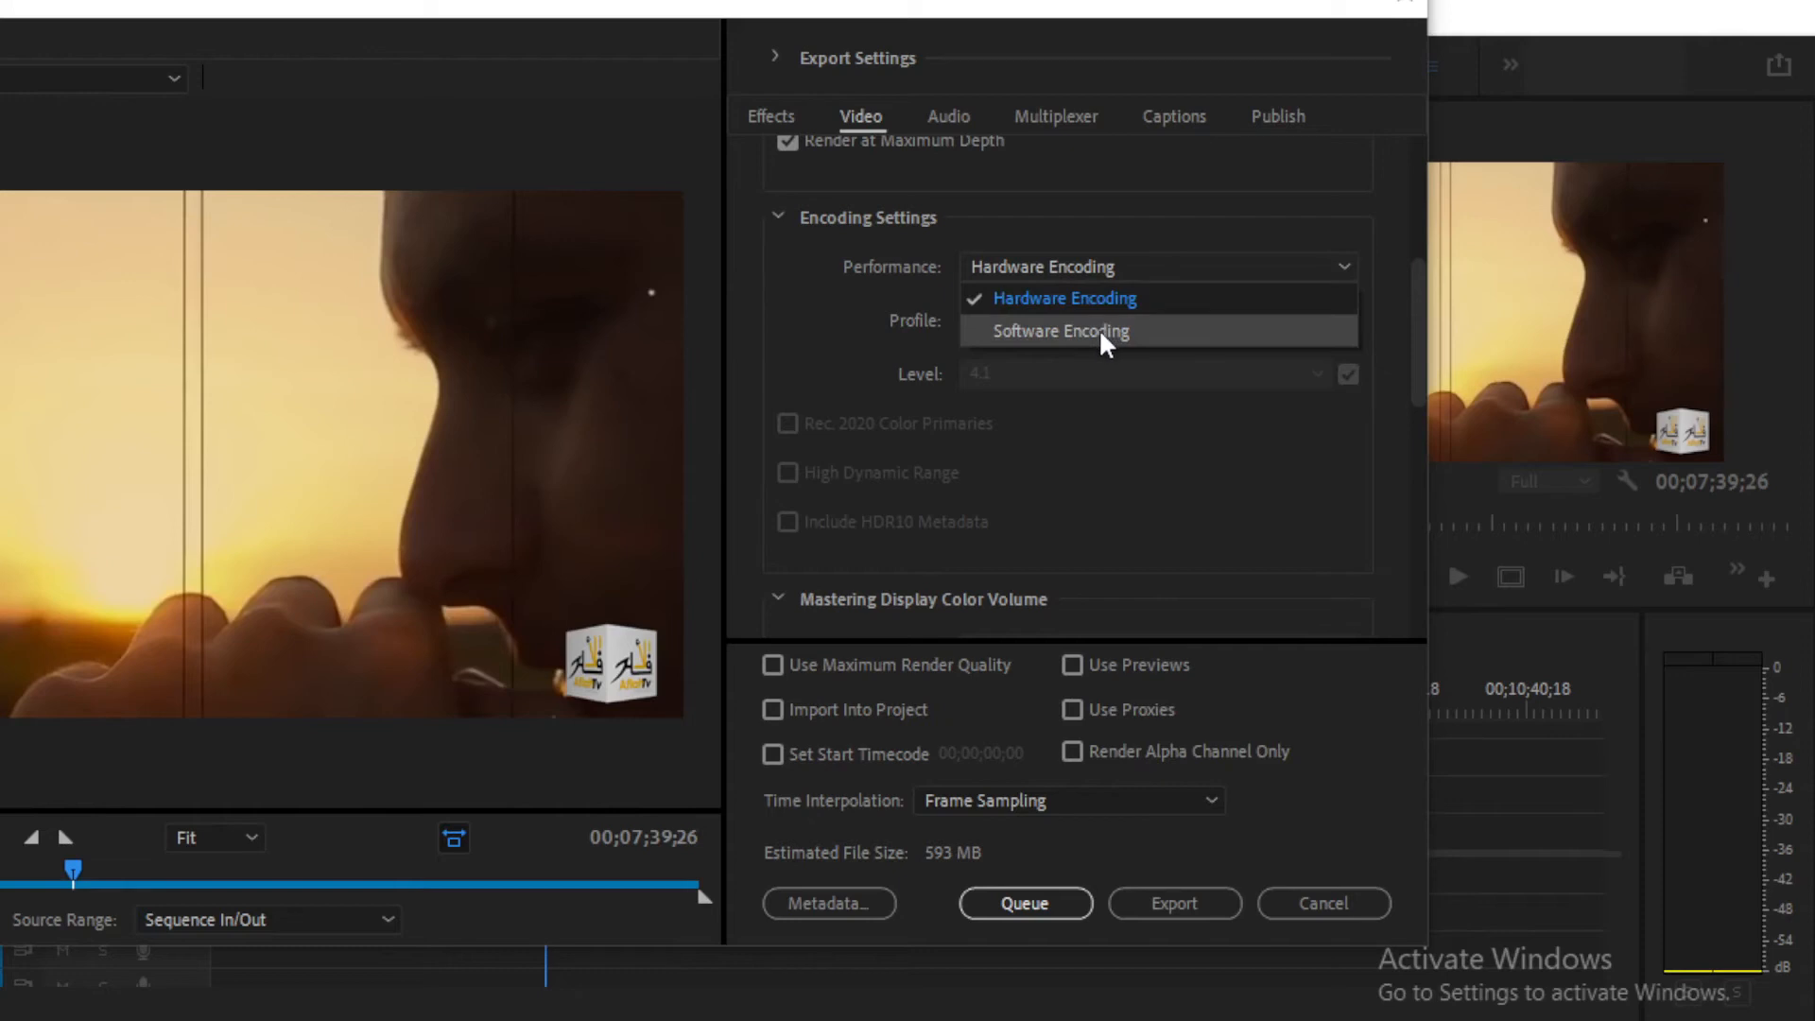
{"action": "left_click", "coordinate": [1088, 430]}
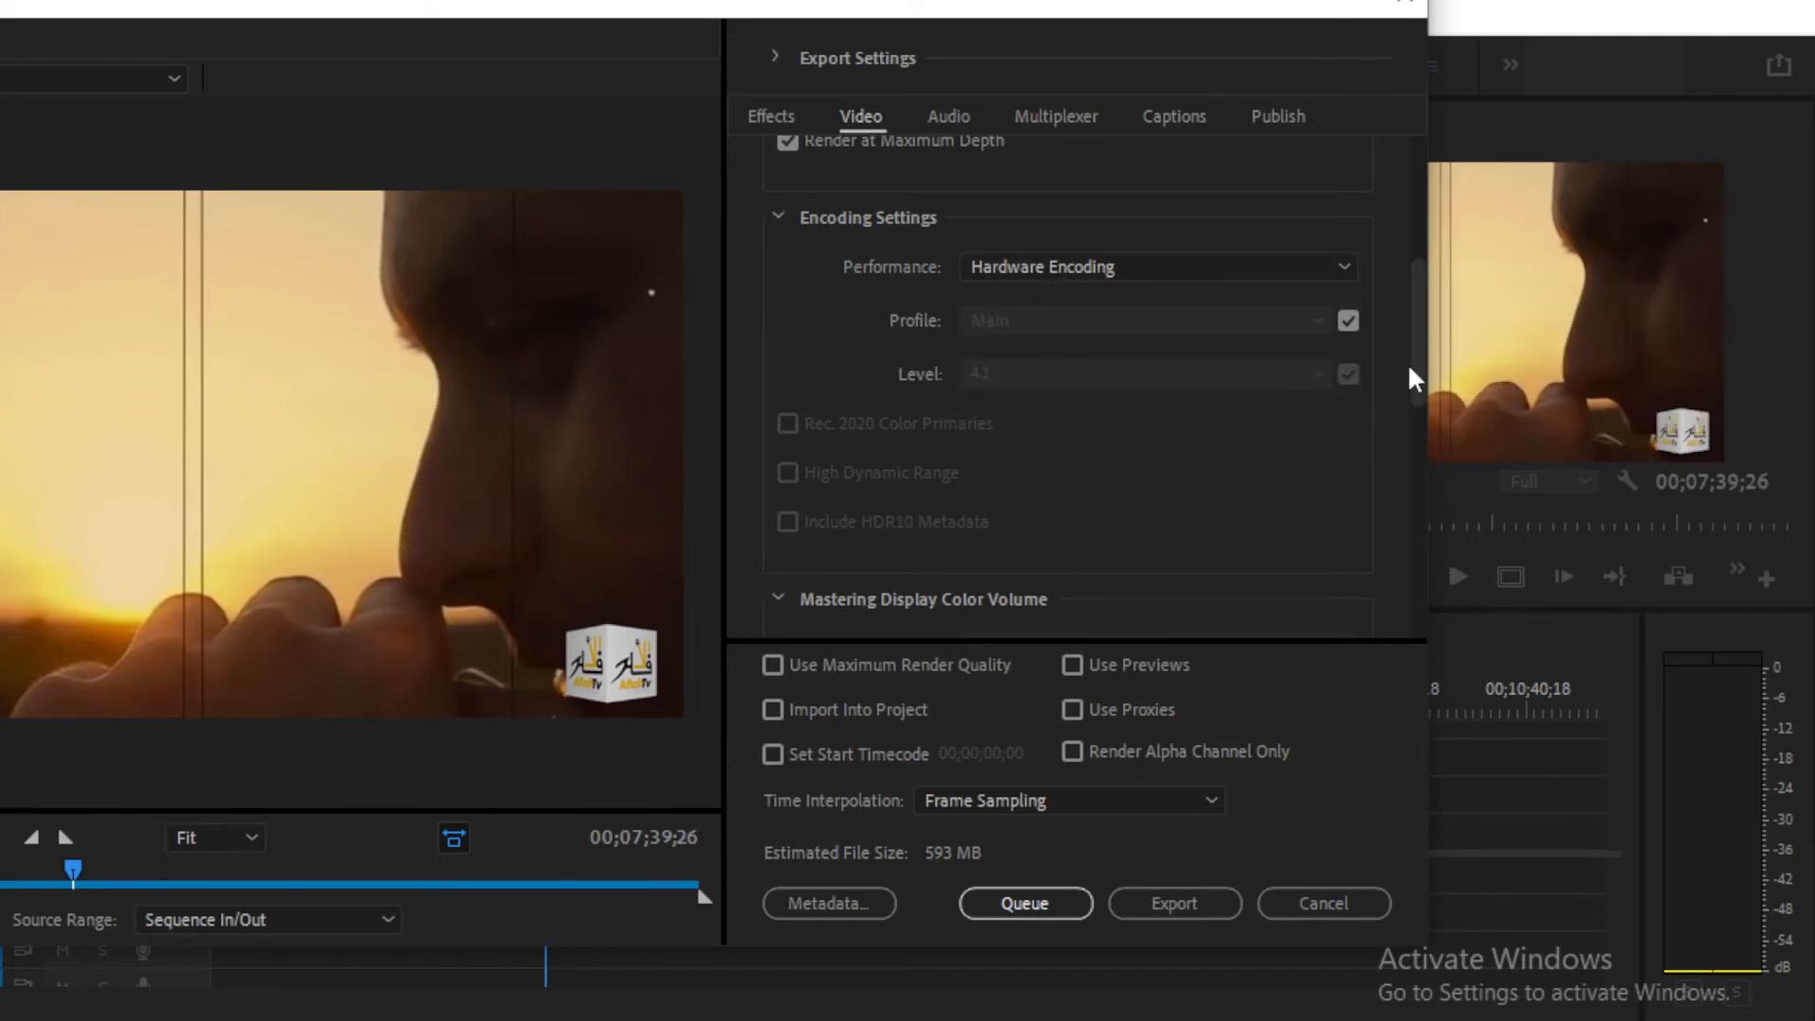
Step: Try a target bitrate of 10.5 Mbps in the bitrate settings, then set it to 10 Mbps
{"action": "left_click_drag", "start_coordinate": [1418, 363], "coordinate": [1415, 588]}
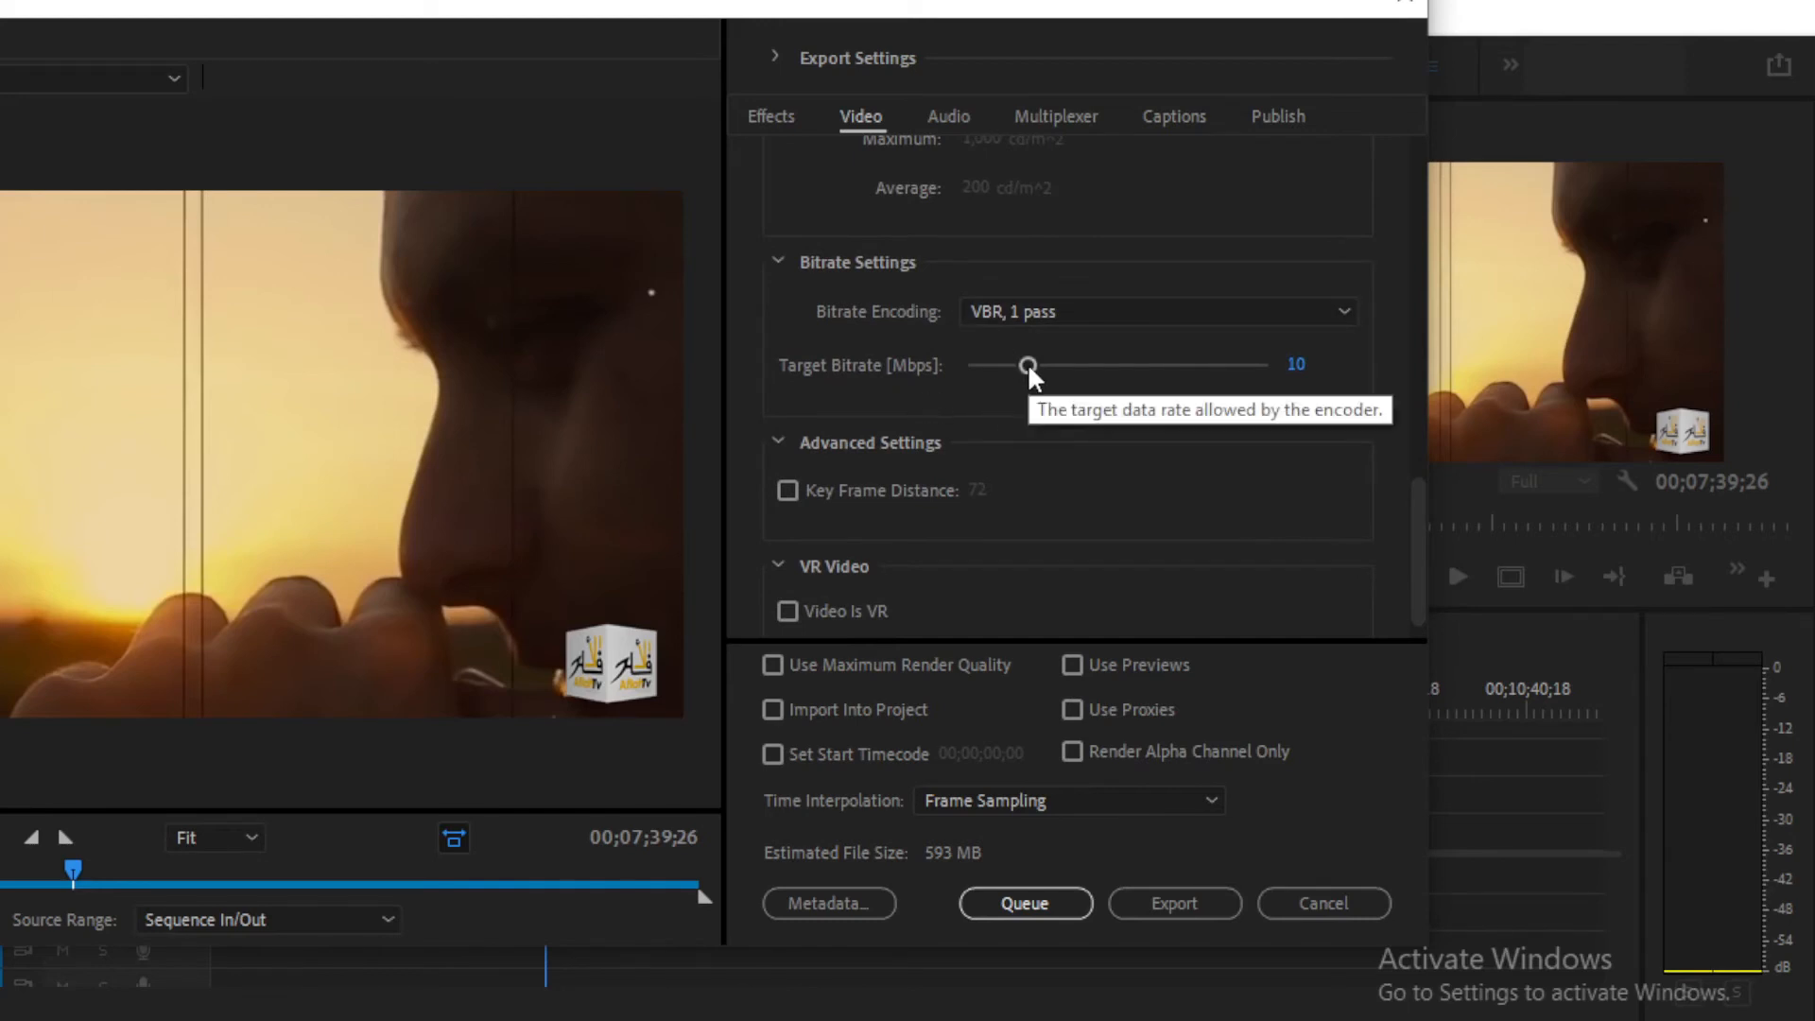
{"action": "mouse_move", "coordinate": [1029, 366]}
{"action": "left_mouse_down"}
{"action": "mouse_move", "coordinate": [1045, 367]}
{"action": "mouse_move", "coordinate": [1030, 365]}
{"action": "left_mouse_up"}
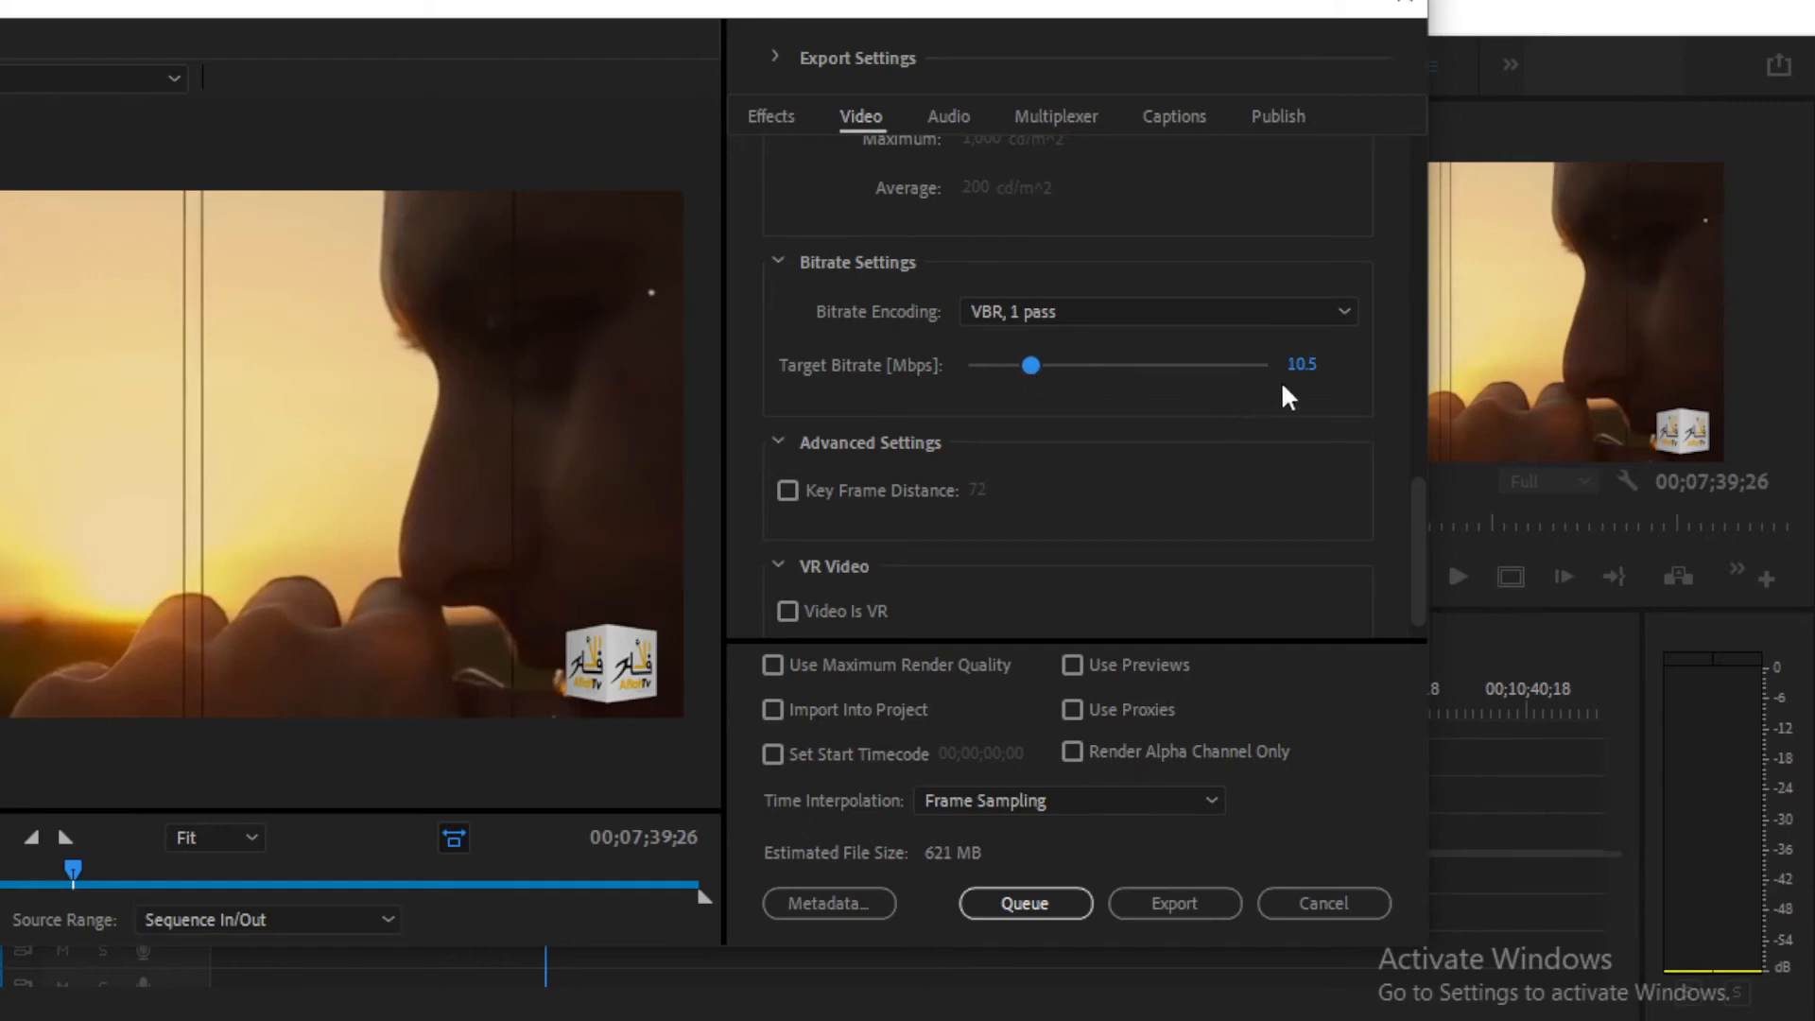
{"action": "left_click", "coordinate": [1305, 365]}
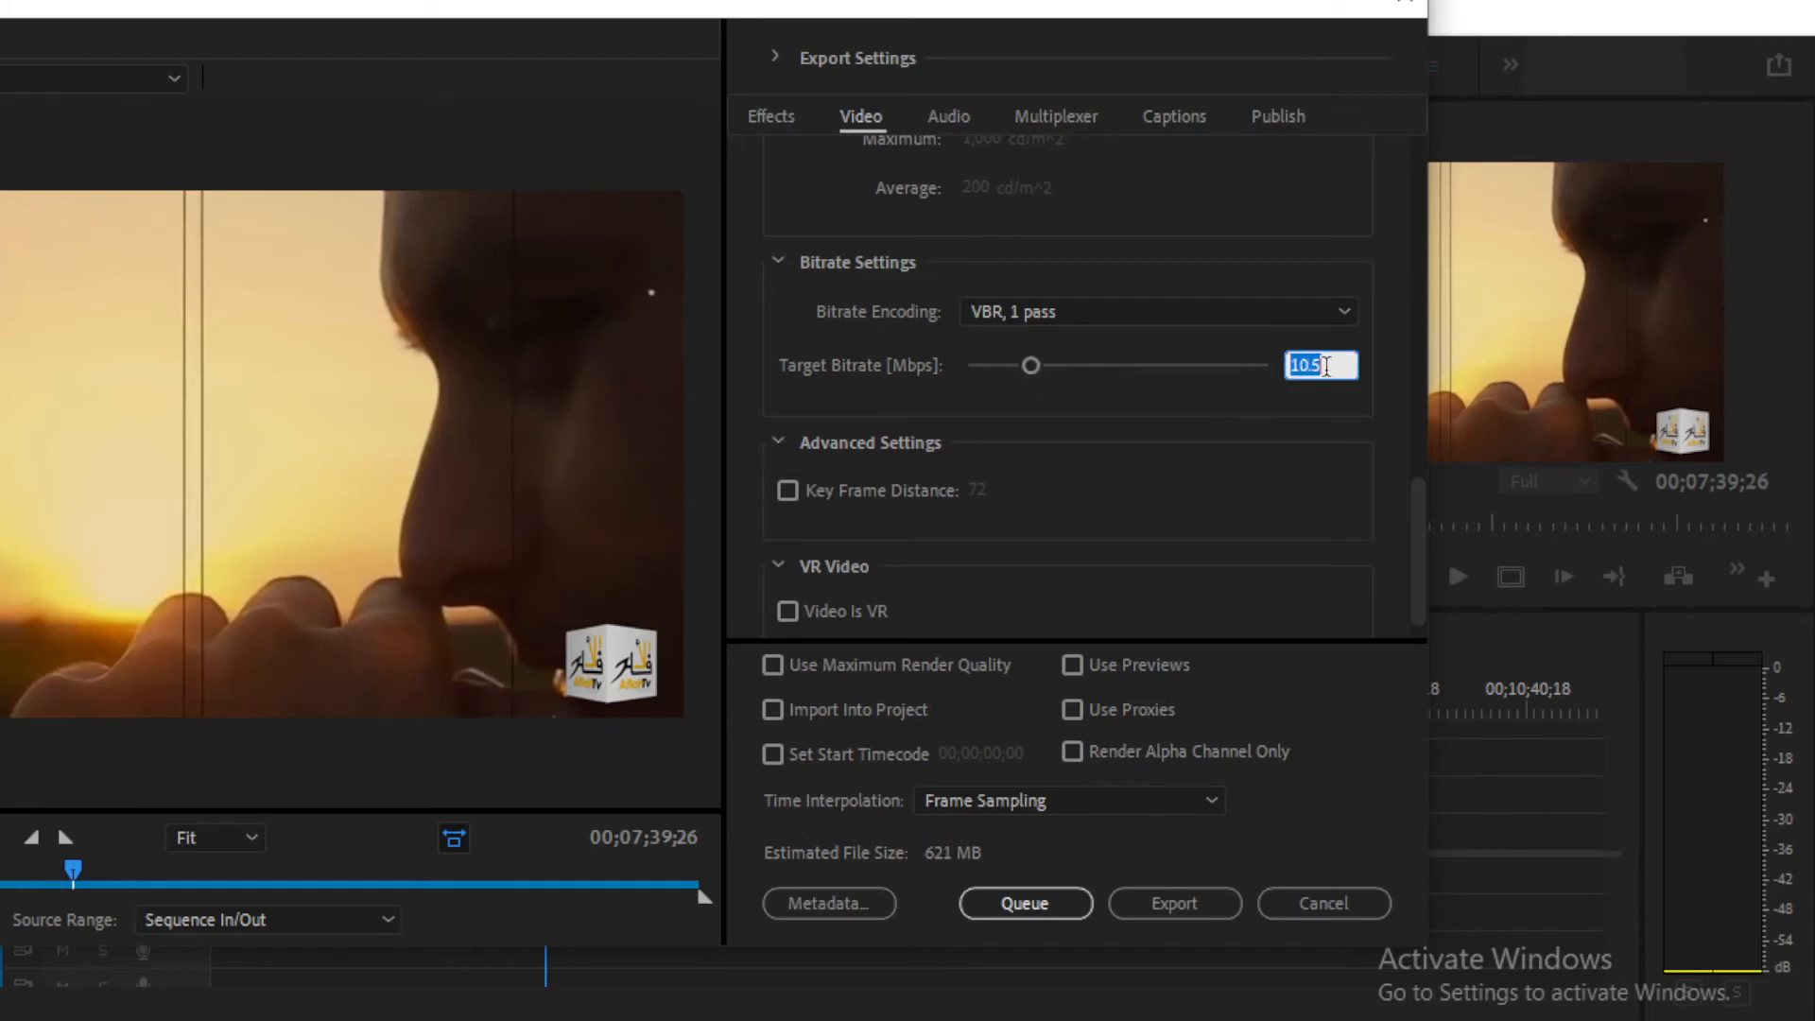
{"action": "key", "text": "BackSpace"}
{"action": "type", "text": "0"}
{"action": "key", "text": "BackSpace"}
{"action": "type", "text": "10"}
{"action": "left_click", "coordinate": [1327, 372]}
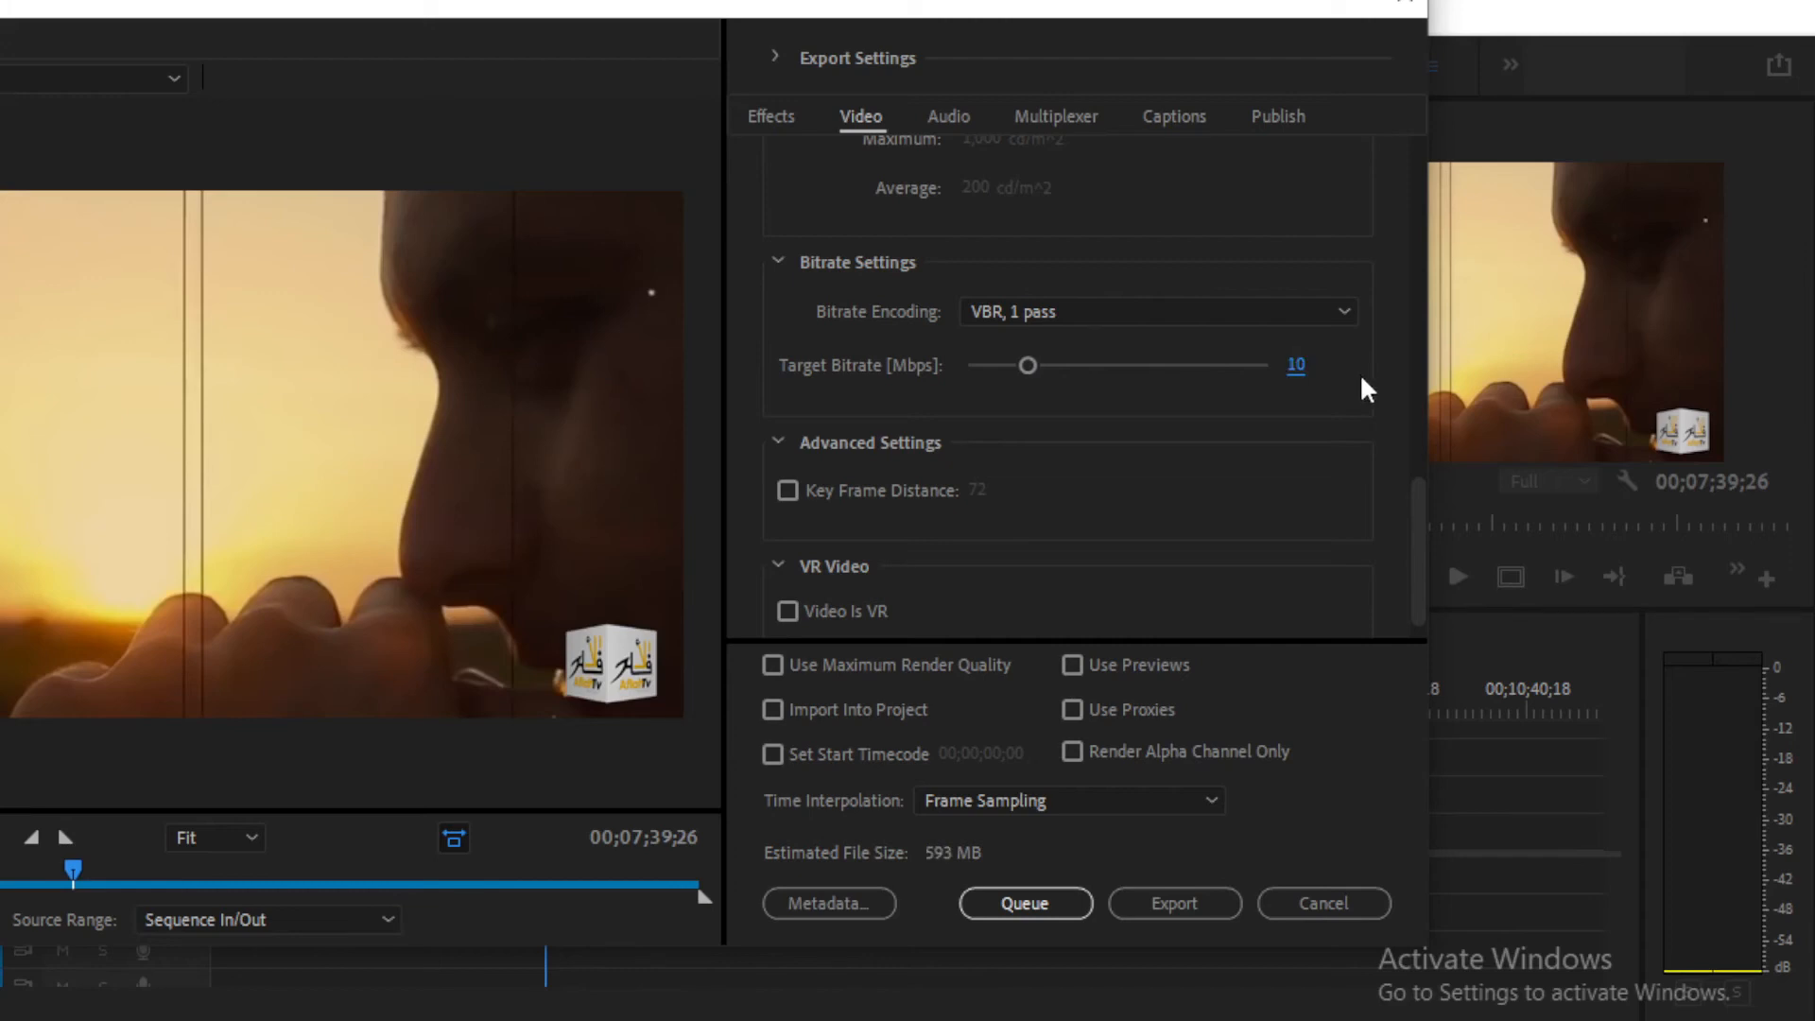
Step: Enable Use Maximum Render Quality and start exporting the video
{"action": "scroll", "coordinate": [1421, 516], "scroll_direction": "down", "scroll_amount": 1}
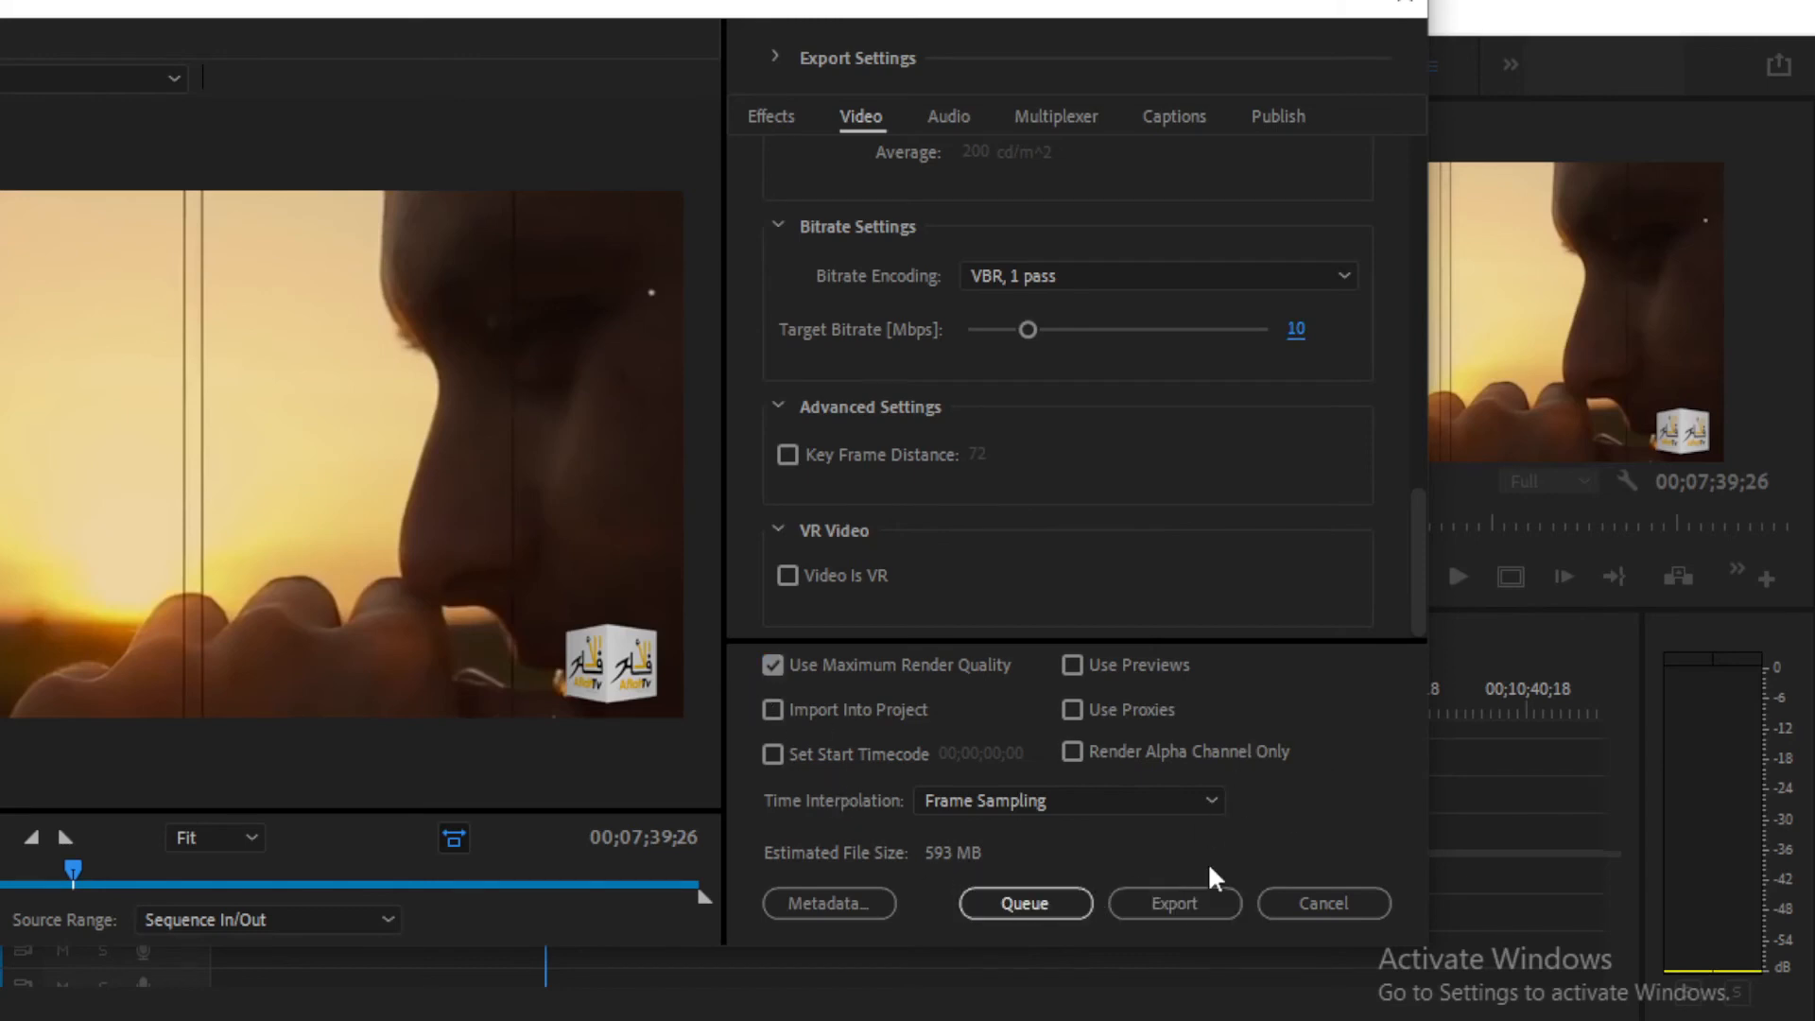
{"action": "left_click", "coordinate": [1173, 894]}
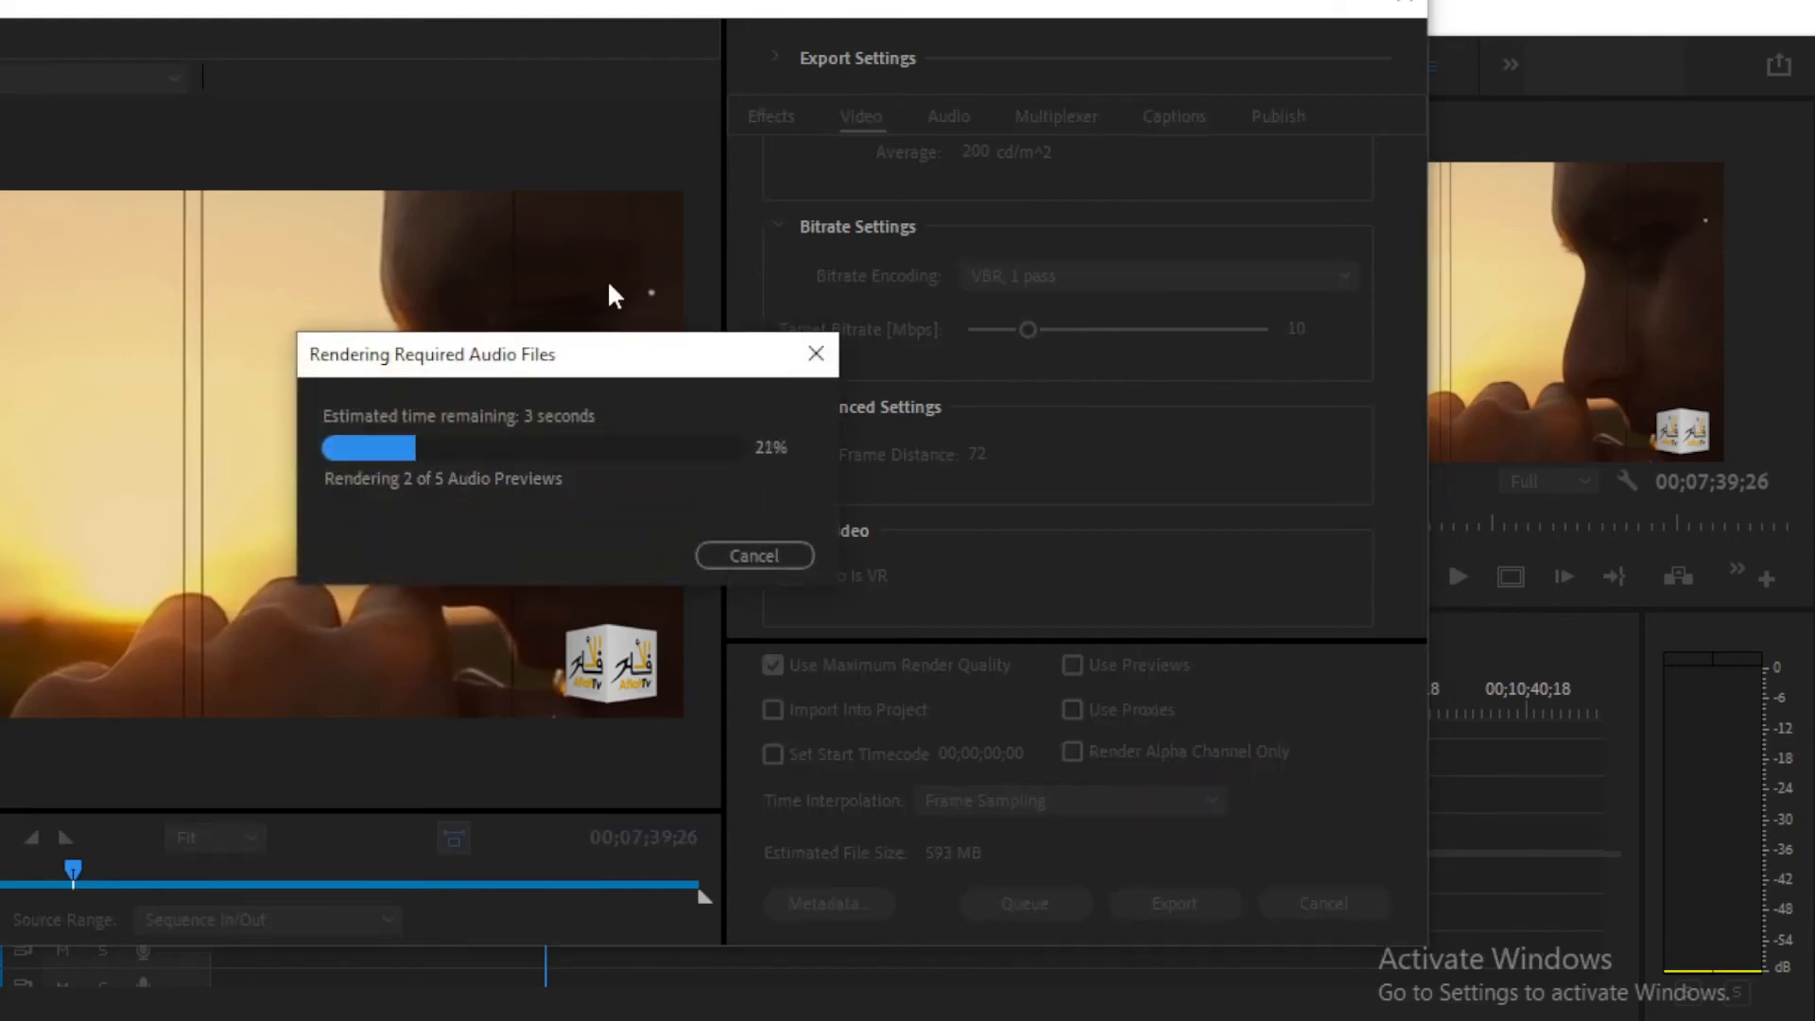